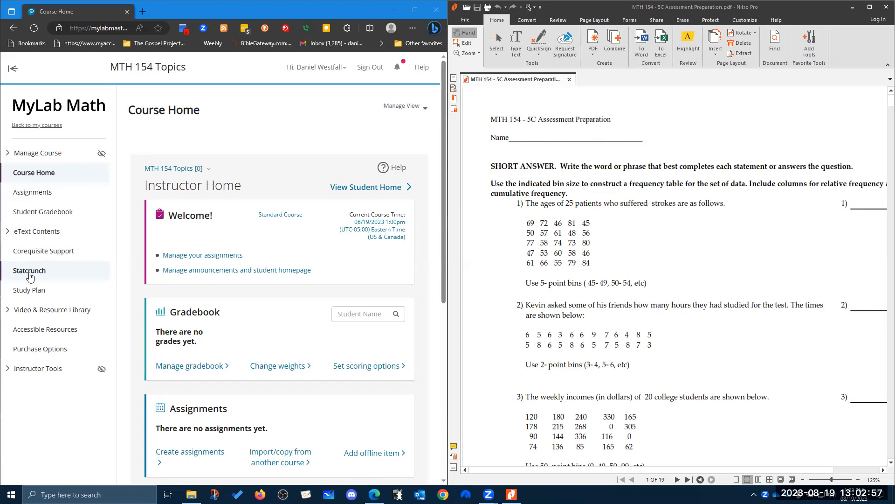
# Open a blank StatCrunch data table through the course's StatCrunch page and website.
pyautogui.click(29, 274)
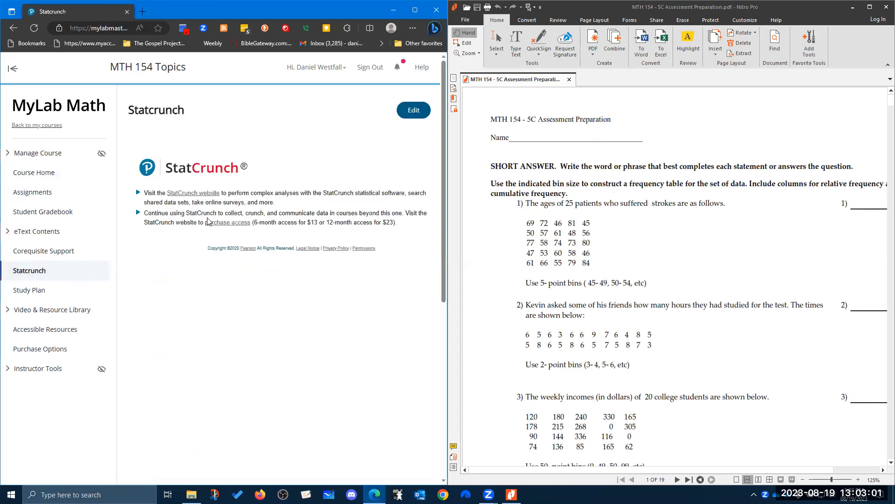
pyautogui.click(194, 192)
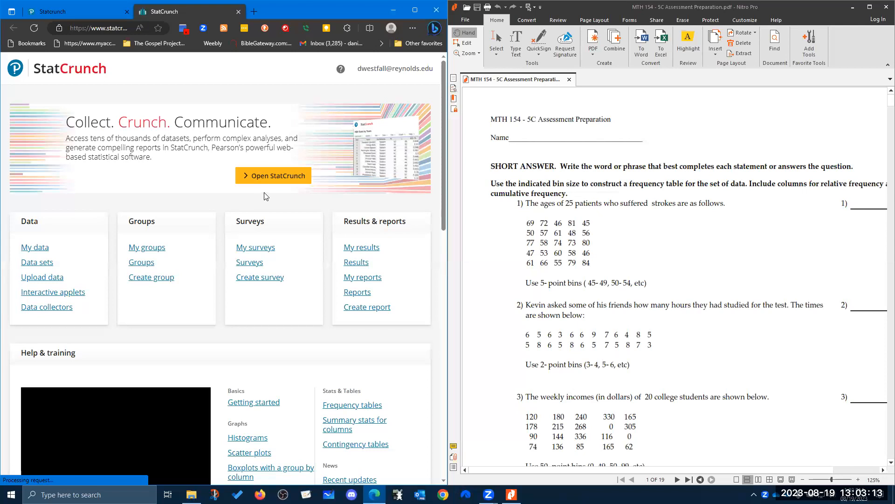
pyautogui.click(270, 180)
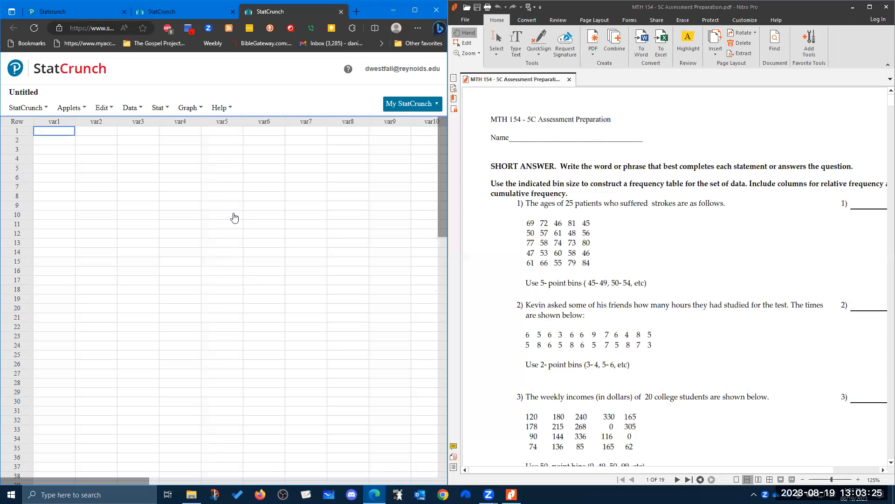
# Enter the first row of patient ages, 69, 72, 46, 81 and 45, into rows 1 to 5 of var1.
pyautogui.write('69')
pyautogui.press('Return')
pyautogui.write('72')
pyautogui.press('Return')
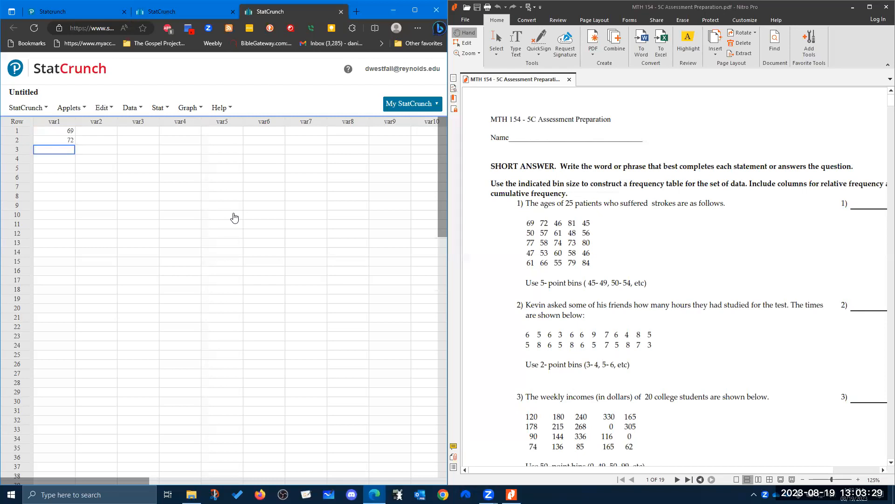
pyautogui.write('46')
pyautogui.press('Return')
pyautogui.write('81')
pyautogui.press('Return')
pyautogui.write('45')
pyautogui.press('Return')
# Enter the second row of patient ages, 50, 57, 61, 48 and 56, into rows 6 to 10 of var1.
pyautogui.write('50')
pyautogui.press('Return')
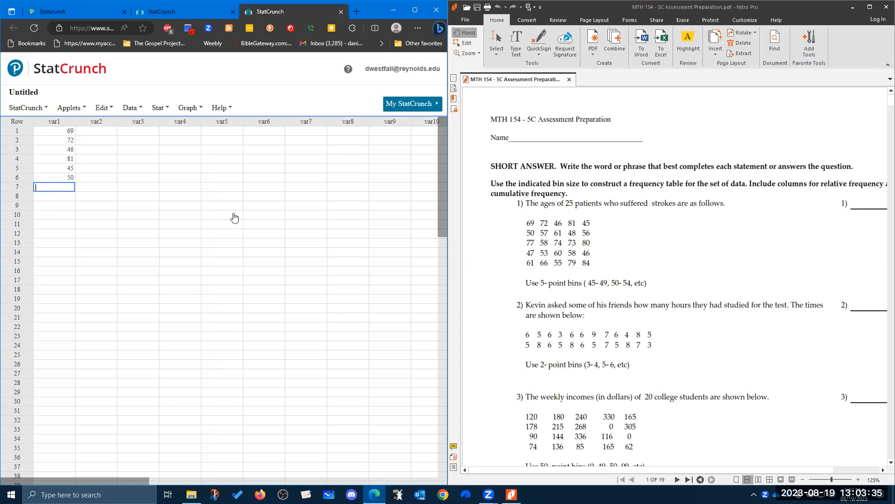
pyautogui.write('57')
pyautogui.press('Return')
pyautogui.write('61')
pyautogui.press('Return')
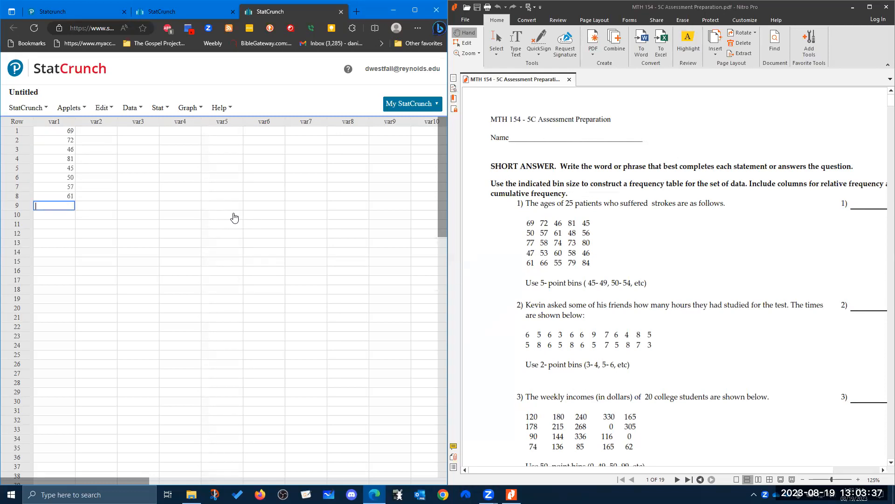
pyautogui.write('48')
pyautogui.press('Return')
pyautogui.write('56')
pyautogui.press('Return')
# Enter the third row of patient ages, 77, 58, 74, 73 and 80, into rows 11 to 15 of var1.
pyautogui.write('77')
pyautogui.press('Return')
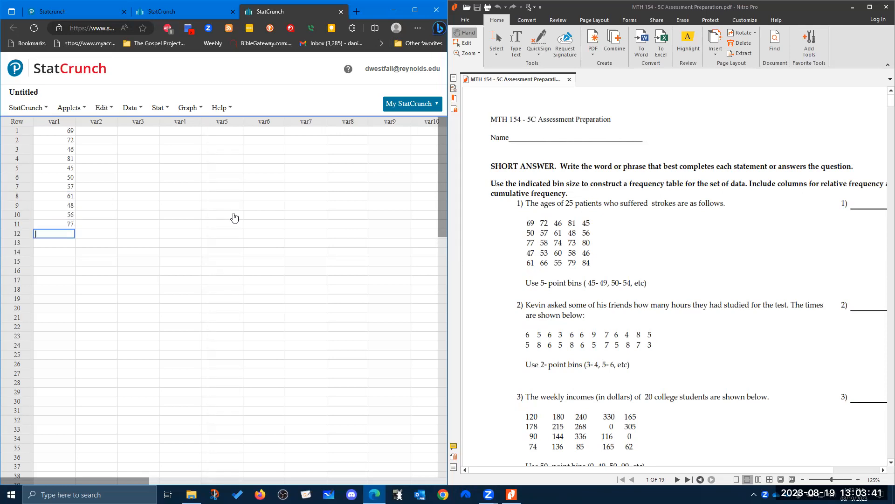
pyautogui.write('58')
pyautogui.press('Return')
pyautogui.write('74')
pyautogui.press('Return')
pyautogui.write('73')
pyautogui.press('Return')
pyautogui.write('80')
pyautogui.press('Return')
# Enter the fourth row of patient ages, 47, 53, 60, 58 and 46, into rows 16 to 20 of var1.
pyautogui.write('47')
pyautogui.press('Return')
pyautogui.write('53')
pyautogui.press('Return')
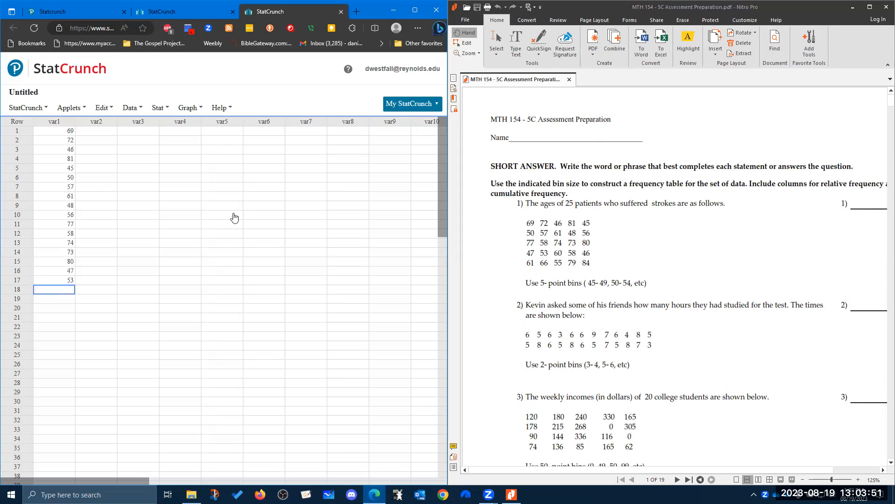
pyautogui.write('60')
pyautogui.press('Return')
pyautogui.write('58')
pyautogui.press('Return')
pyautogui.write('46')
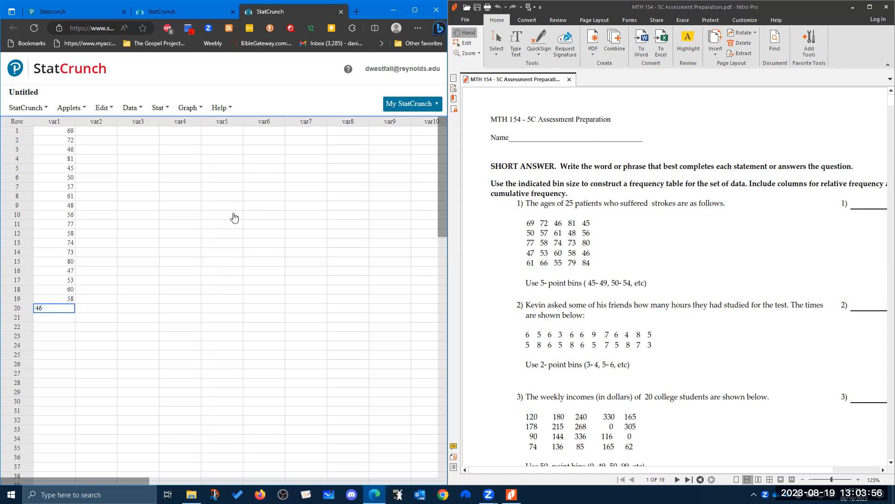
pyautogui.press('Return')
# Enter the last row of patient ages, 61, 66, 55, 79 and 84, into rows 21 to 25 of var1.
pyautogui.write('61')
pyautogui.press('Return')
pyautogui.write('66')
pyautogui.press('Return')
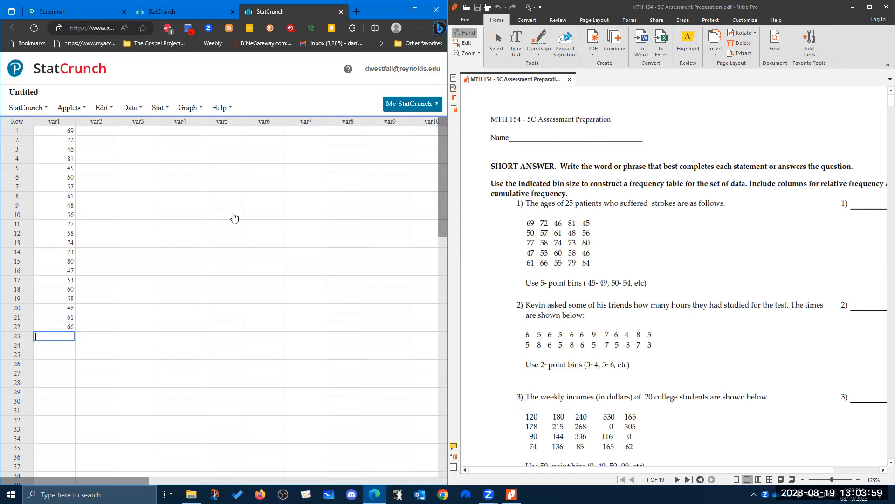
pyautogui.write('55')
pyautogui.press('Return')
pyautogui.write('79')
pyautogui.press('Return')
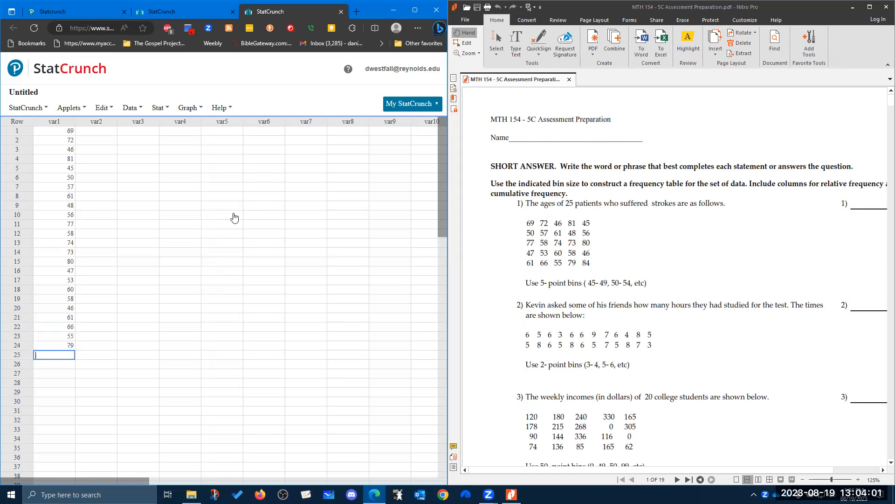
pyautogui.write('84')
pyautogui.press('Return')
# Set up a frequency table for the var1 column without any grouping.
pyautogui.click(140, 110)
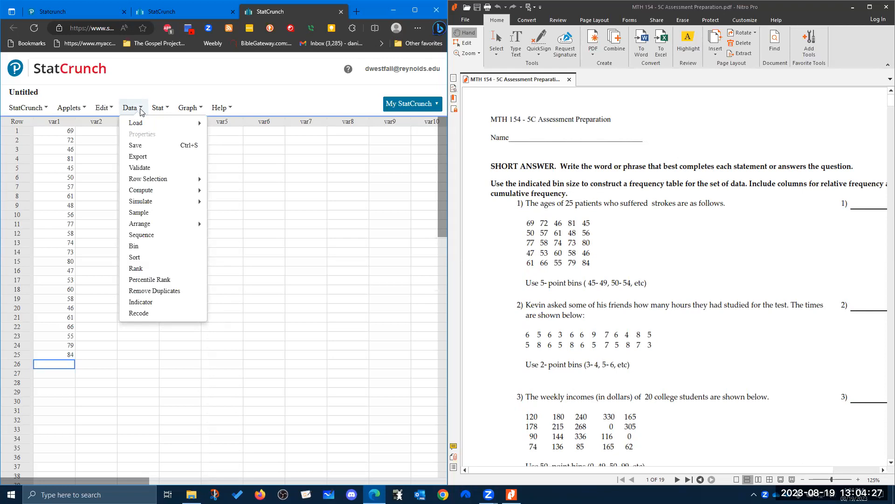
pyautogui.click(159, 107)
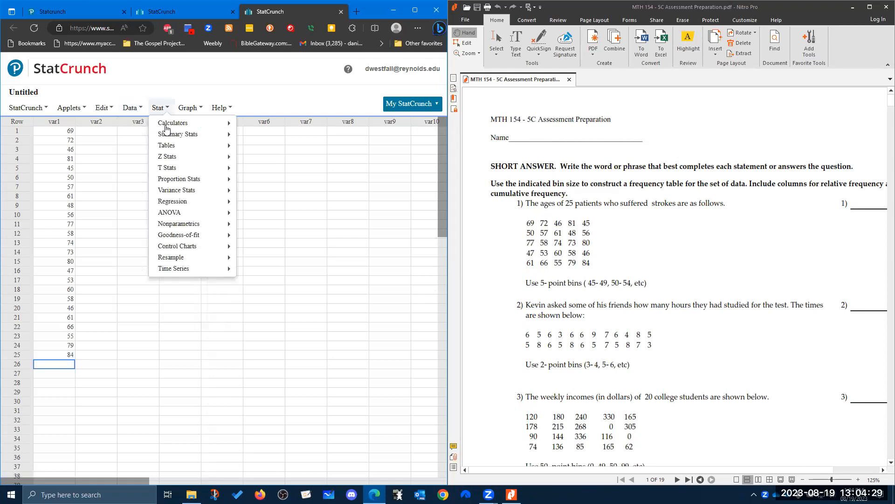
pyautogui.moveTo(169, 147)
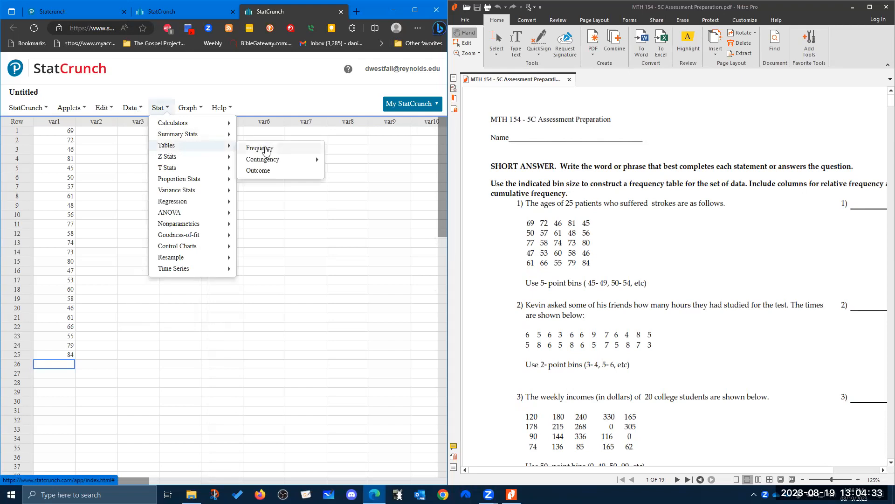
pyautogui.click(265, 150)
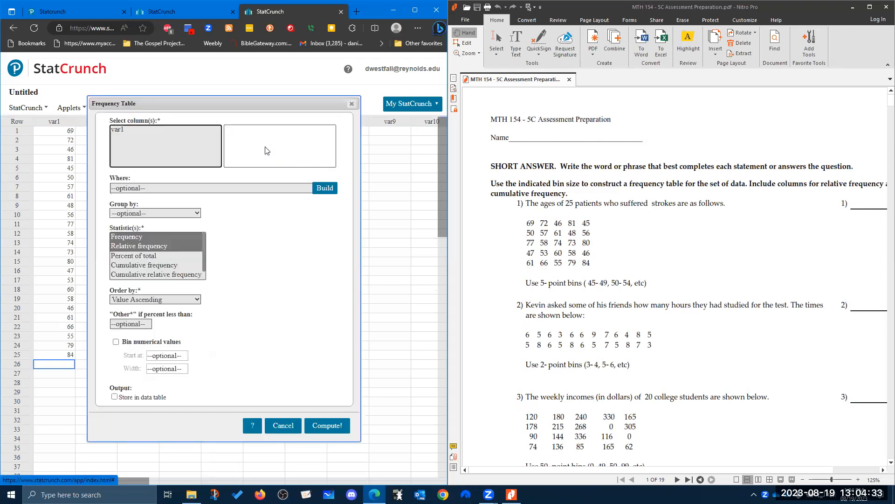
pyautogui.click(129, 130)
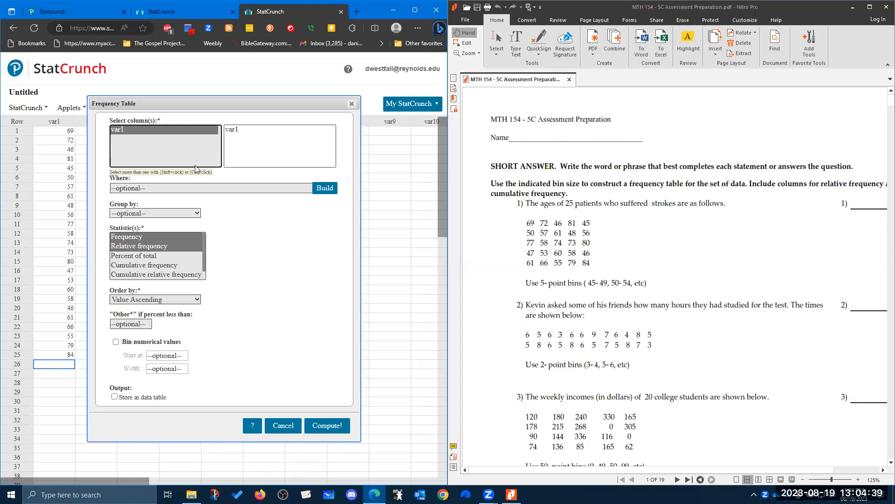
pyautogui.click(200, 216)
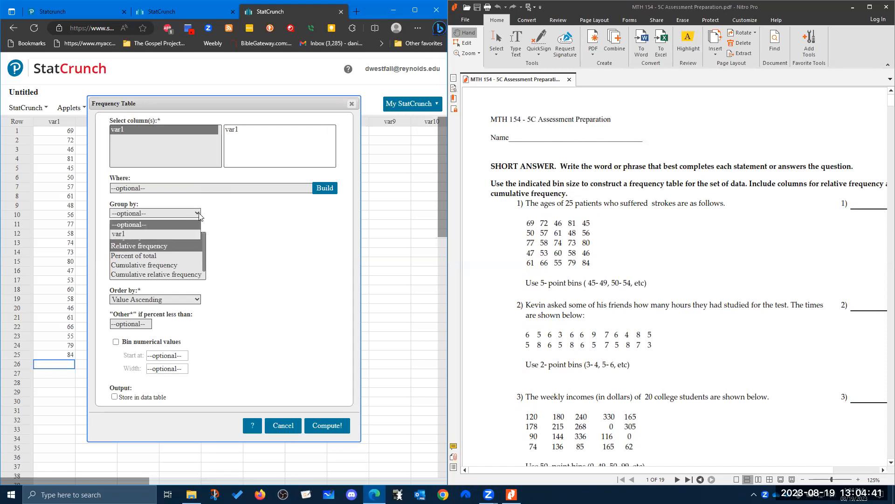
pyautogui.click(199, 214)
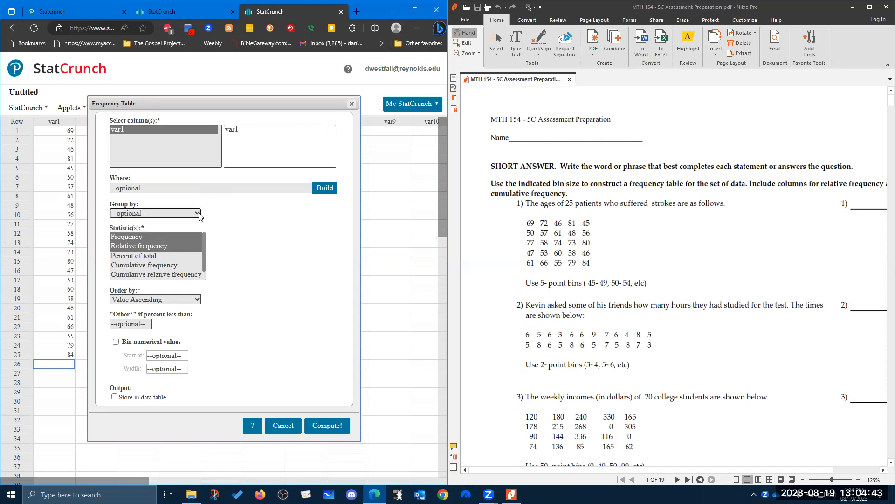
# Choose Frequency, Relative frequency and Cumulative frequency as the statistics, keeping the order as Value Ascending.
pyautogui.click(181, 264)
pyautogui.click(154, 236)
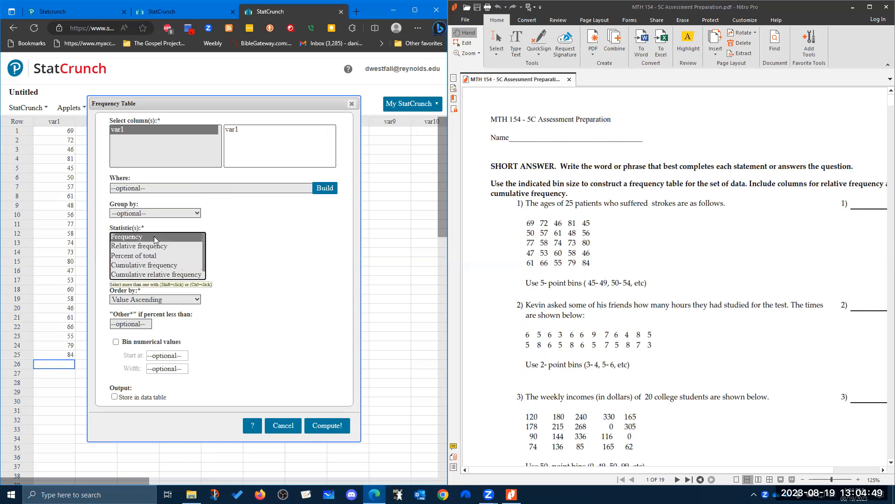
pyautogui.keyDown('ctrl'); pyautogui.click(160, 245); pyautogui.keyUp('ctrl')
pyautogui.keyDown('ctrl'); pyautogui.click(160, 264); pyautogui.keyUp('ctrl')
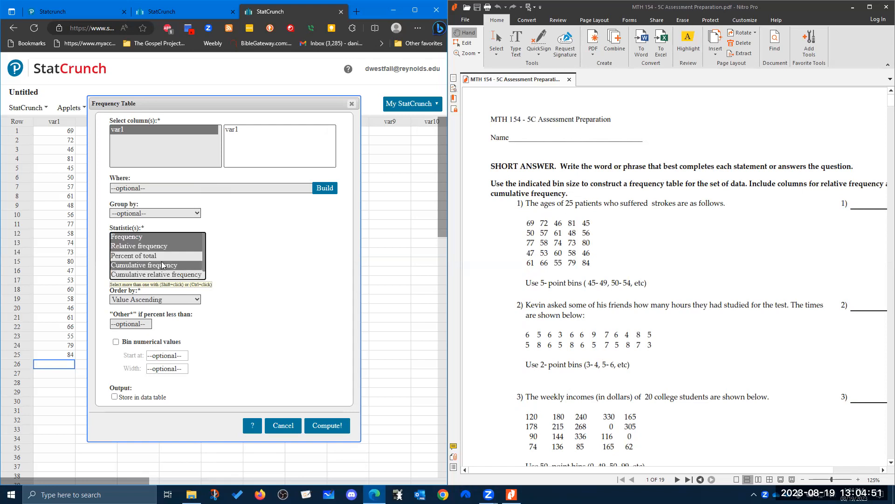
pyautogui.scroll(-1, 205, 257)
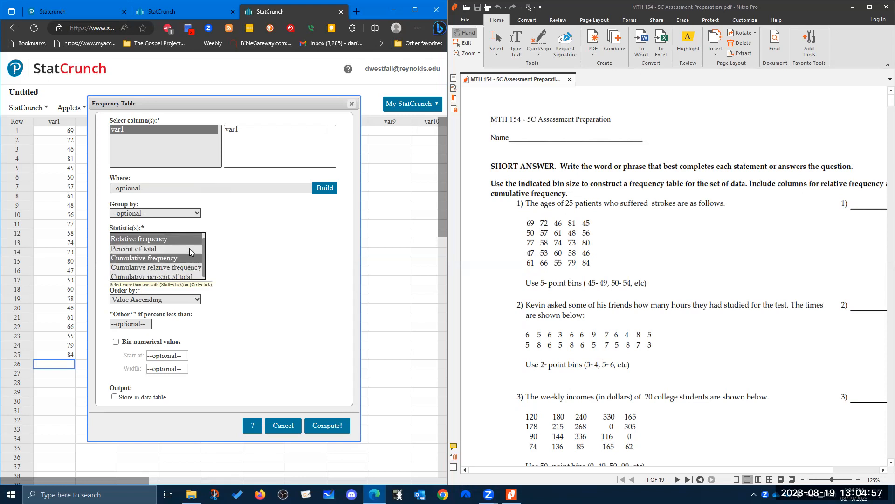
pyautogui.scroll(-1, 189, 249)
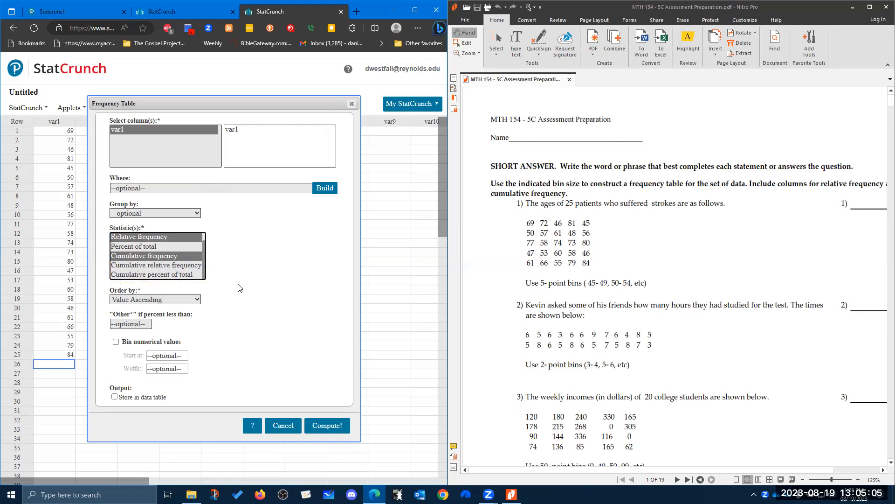
pyautogui.click(197, 300)
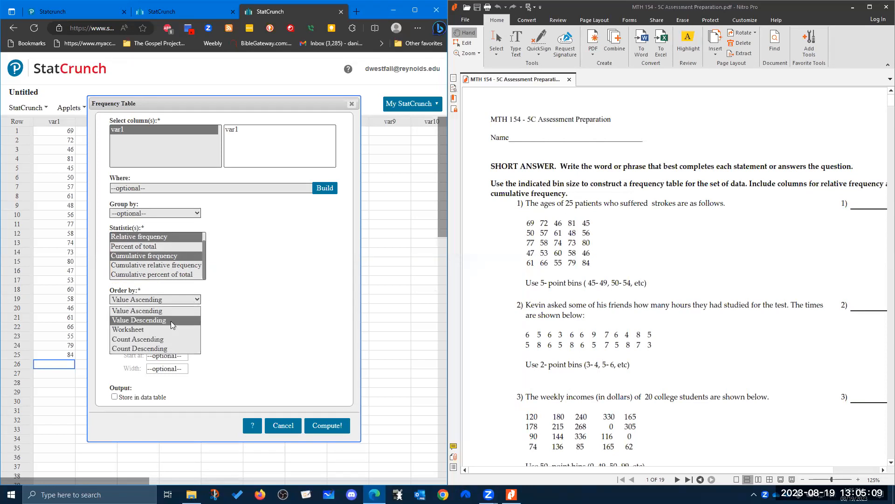
pyautogui.click(230, 310)
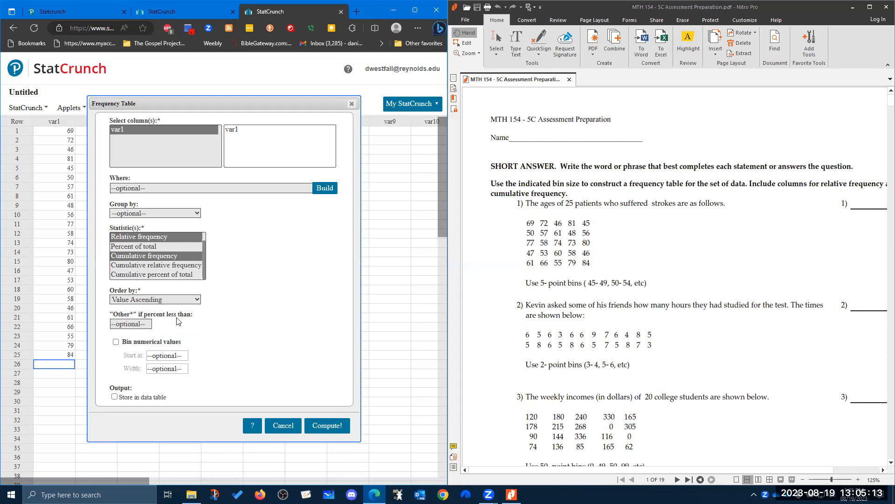
# Bin the numerical values, starting at 45 with a width of 5.
pyautogui.click(117, 344)
pyautogui.click(159, 356)
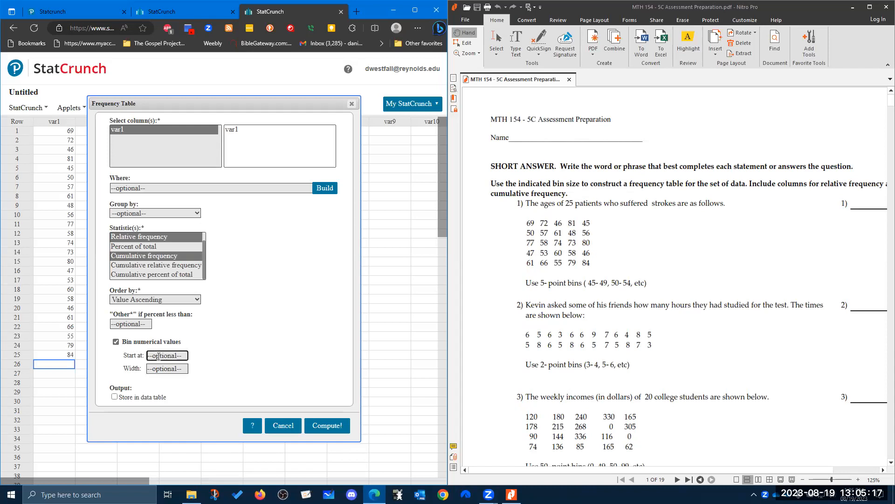
pyautogui.write('45')
pyautogui.click(164, 369)
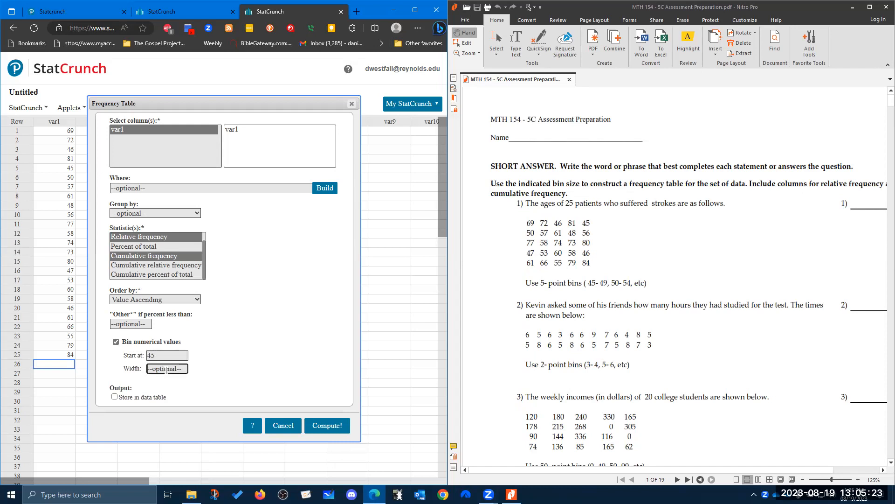
pyautogui.write('5')
pyautogui.click(306, 340)
# Compute the frequency table with its output stored in the data table, and close the results window.
pyautogui.click(115, 397)
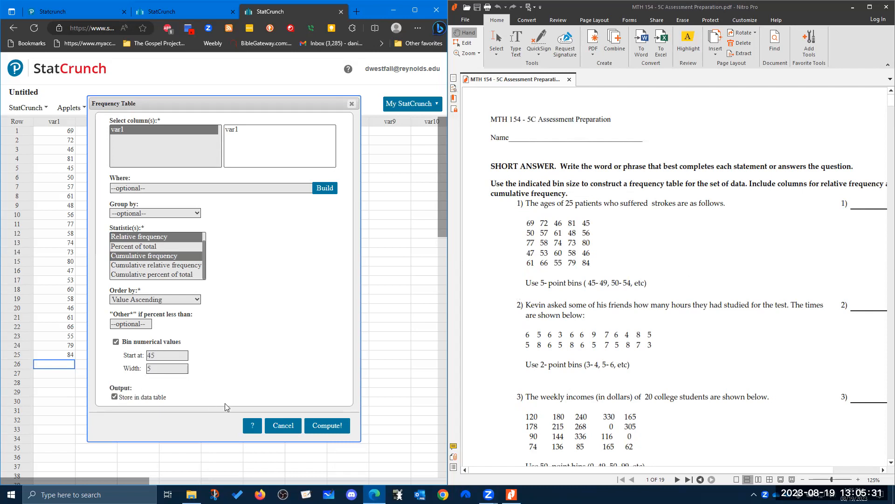
pyautogui.click(327, 425)
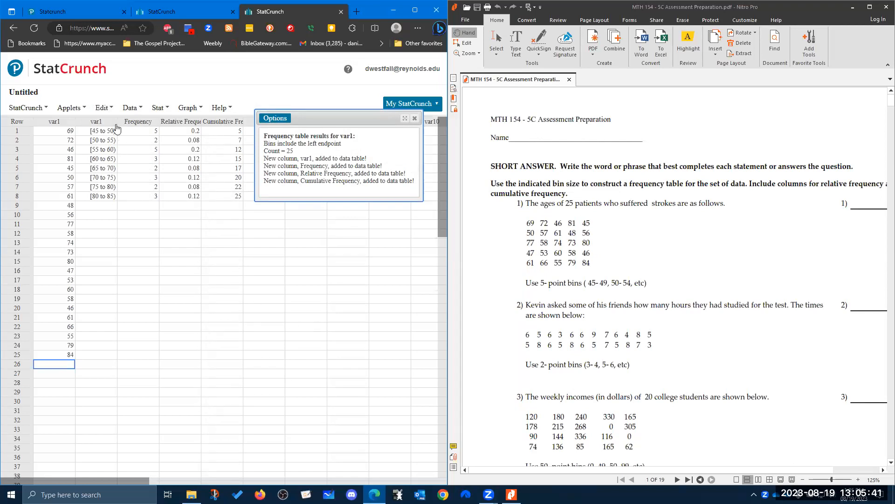
pyautogui.click(415, 118)
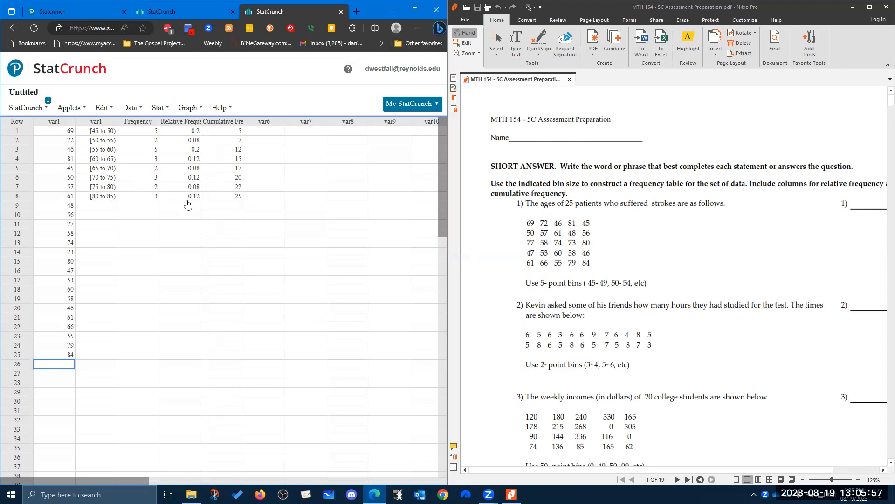
pyautogui.click(231, 196)
pyautogui.click(173, 283)
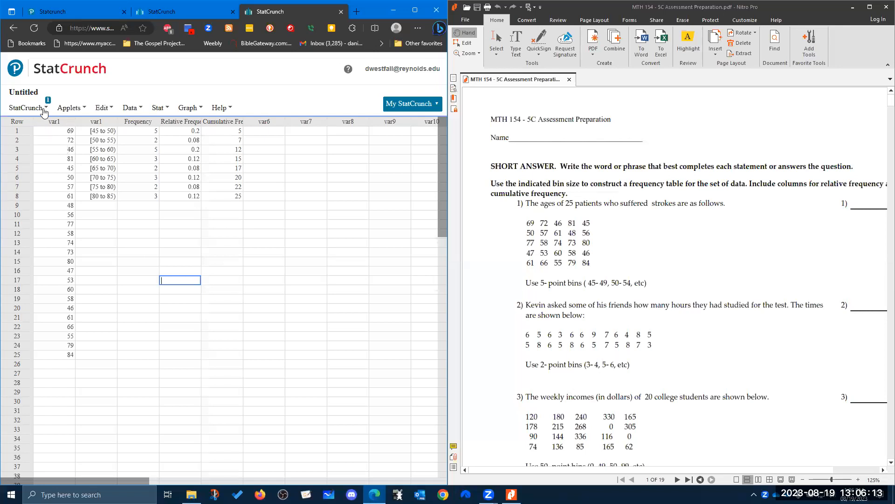
# Open a new data table and enter study hours 6, 5, 6, 3, 6 and 6 into rows 1 to 6 of var1.
pyautogui.click(27, 108)
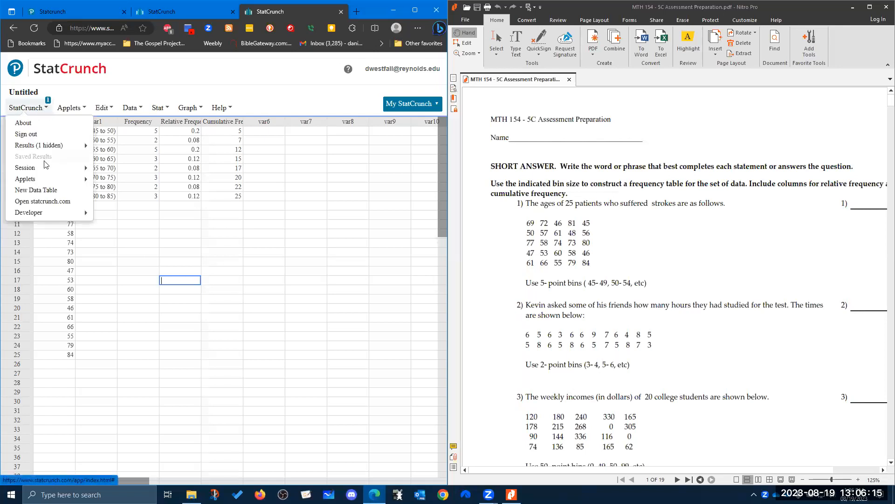
pyautogui.click(41, 191)
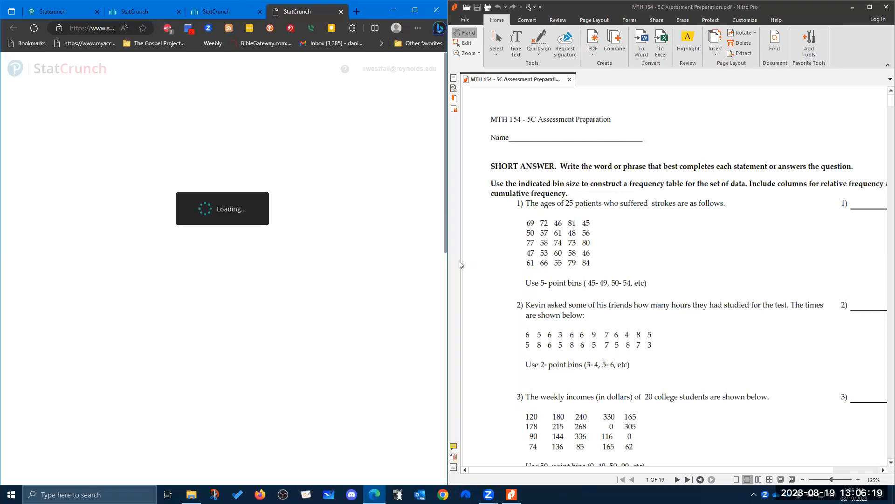
pyautogui.write('6')
pyautogui.press('Return')
pyautogui.write('5')
pyautogui.press('Return')
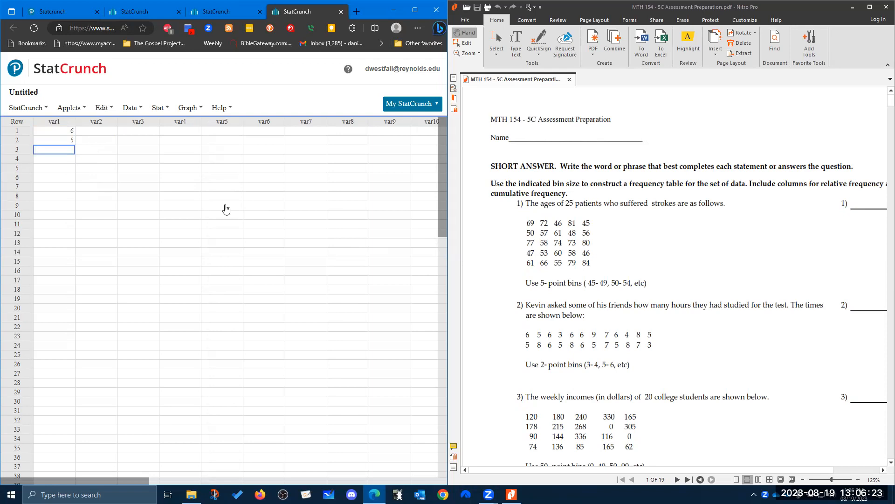
pyautogui.write('6')
pyautogui.press('Return')
pyautogui.write('3')
pyautogui.press('Return')
pyautogui.write('6')
pyautogui.press('Return')
pyautogui.write('6')
pyautogui.press('Return')
# Enter the next study hours, 9, 7, 6, 4, 8 and 5, into rows 7 to 12 of var1.
pyautogui.write('9')
pyautogui.press('Return')
pyautogui.write('7')
pyautogui.press('Return')
pyautogui.write('6')
pyautogui.press('Return')
pyautogui.write('4')
pyautogui.press('Return')
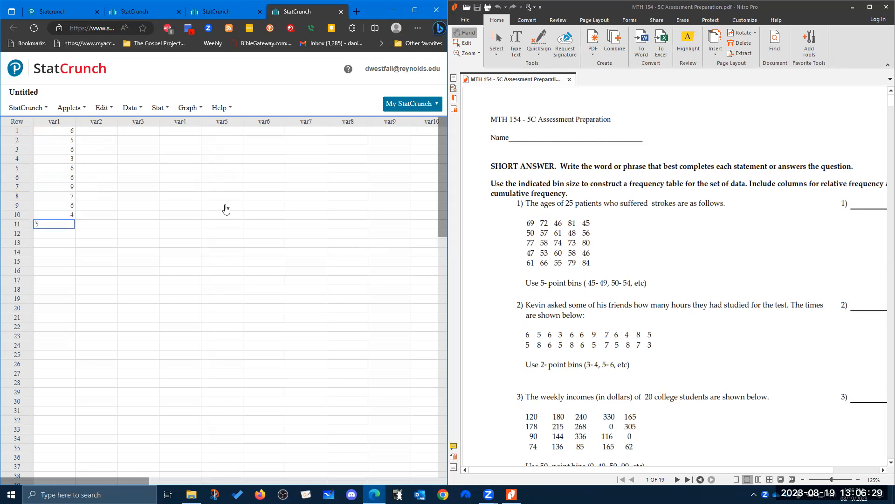
pyautogui.write('8')
pyautogui.press('Return')
pyautogui.write('5')
pyautogui.press('Return')
# Enter the study hours 5, 8, 6, 5, 8 and 6 into rows 13 to 18 of var1.
pyautogui.write('5')
pyautogui.press('Return')
pyautogui.write('8')
pyautogui.press('Return')
pyautogui.write('6')
pyautogui.press('Return')
pyautogui.write('5')
pyautogui.press('Return')
pyautogui.write('8')
pyautogui.press('Return')
pyautogui.write('6')
pyautogui.press('Return')
# Enter the last study hours, 5, 7, 5, 8, 7 and 3, into rows 19 to 24 of var1.
pyautogui.write('5')
pyautogui.press('Return')
pyautogui.write('7')
pyautogui.press('Return')
pyautogui.write('5')
pyautogui.press('Return')
pyautogui.write('8')
pyautogui.press('Return')
pyautogui.write('7')
pyautogui.press('Return')
pyautogui.write('3')
pyautogui.press('Return')
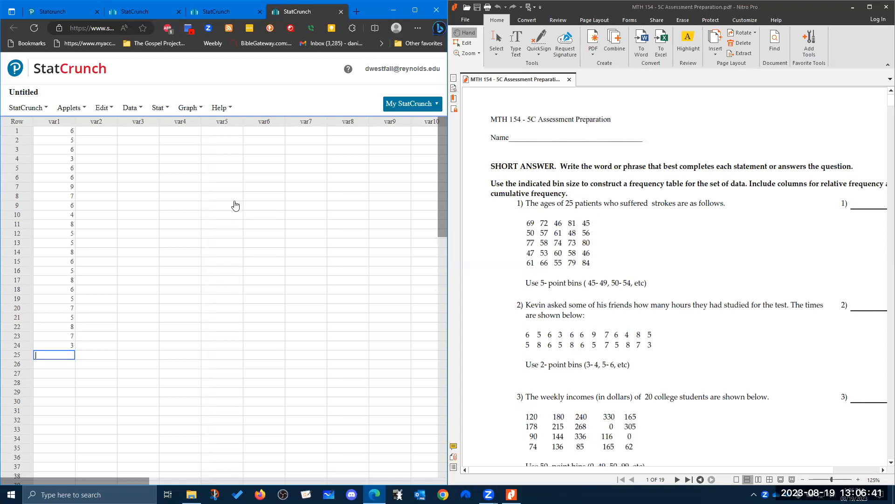
# Set up a frequency table for the study hours in var1 with frequency, relative frequency and cumulative frequency.
pyautogui.click(163, 109)
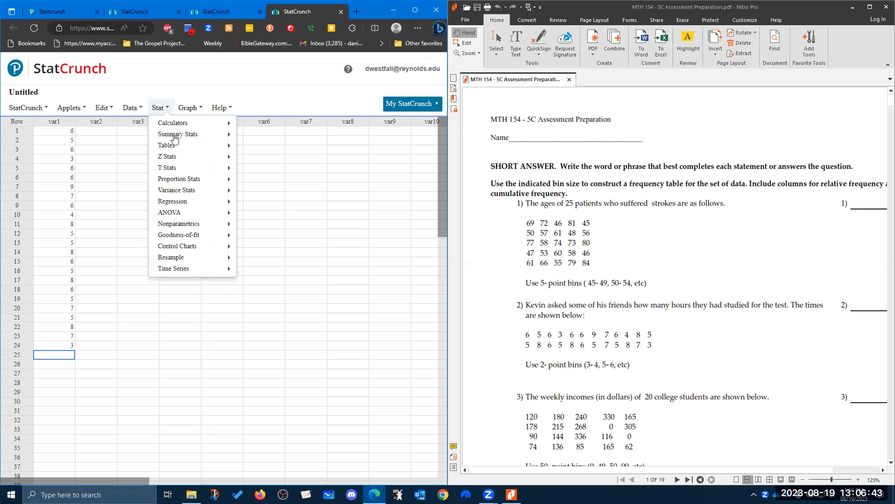
pyautogui.moveTo(179, 148)
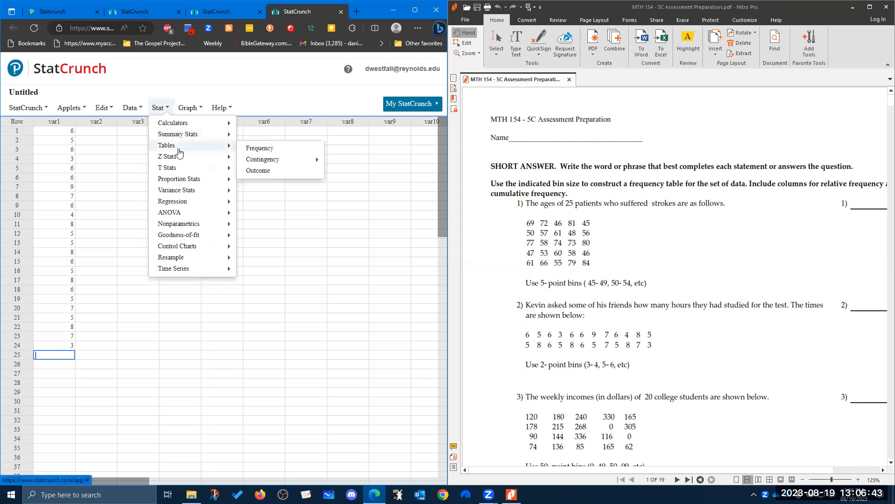
pyautogui.click(283, 150)
pyautogui.click(129, 131)
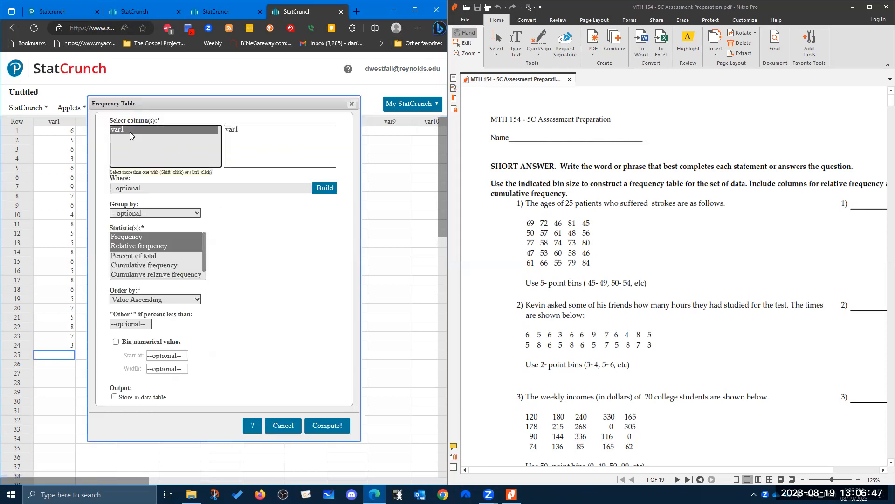
pyautogui.click(231, 191)
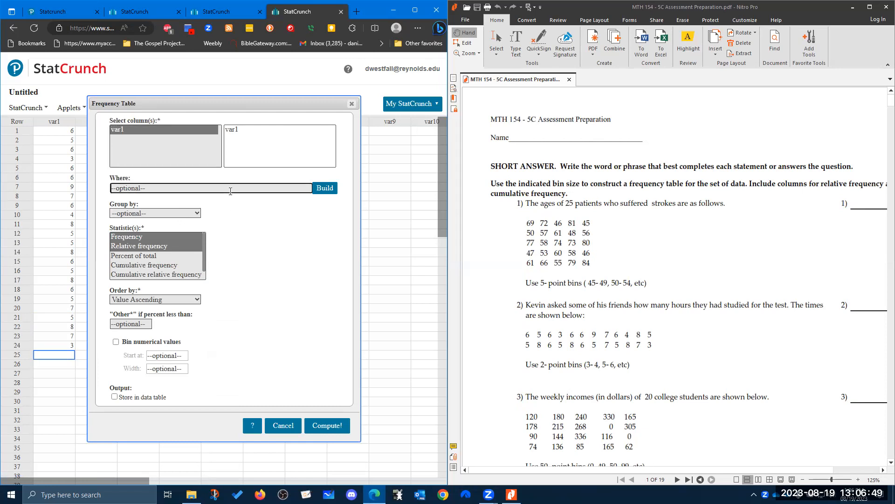
pyautogui.keyDown('shift'); pyautogui.click(151, 265); pyautogui.keyUp('shift')
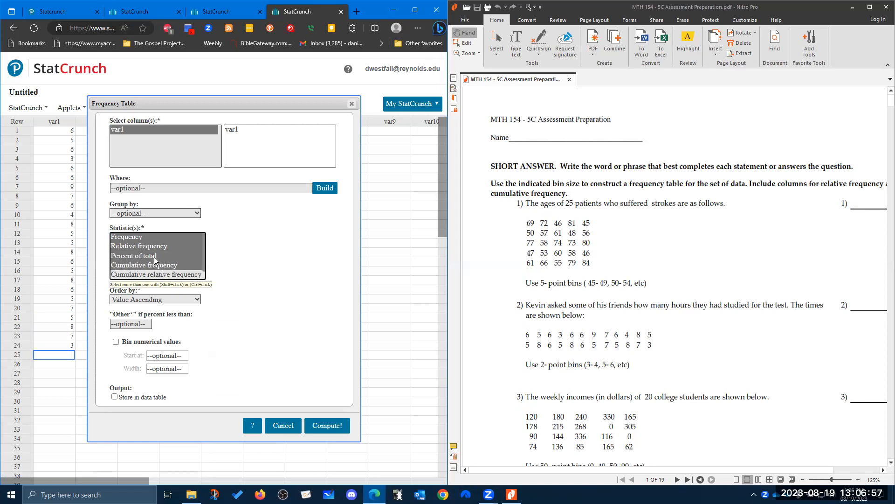
pyautogui.keyDown('ctrl'); pyautogui.click(154, 257); pyautogui.keyUp('ctrl')
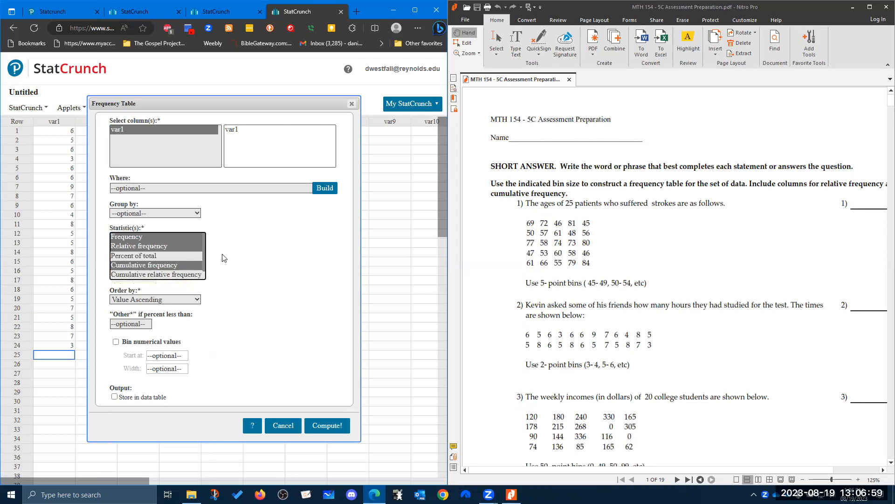
pyautogui.scroll(-1, 202, 253)
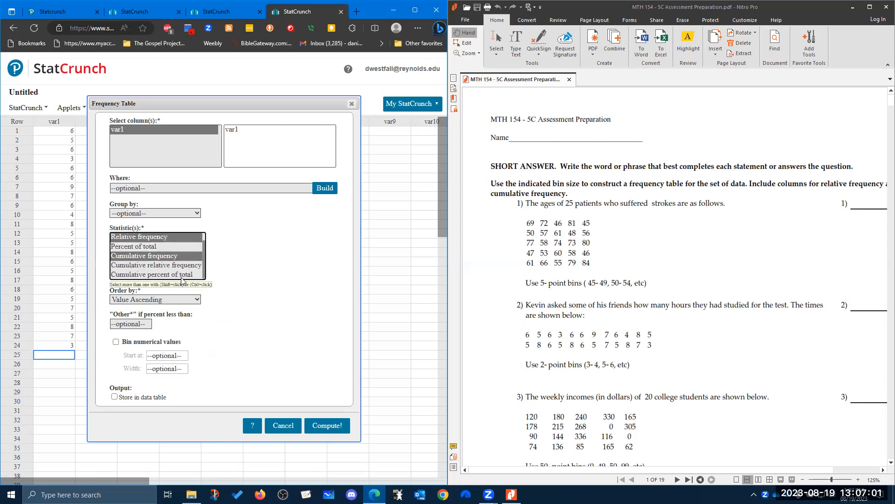
# Bin the study hours starting at 3 with width 2, compute the table into the data table and close the results.
pyautogui.click(116, 342)
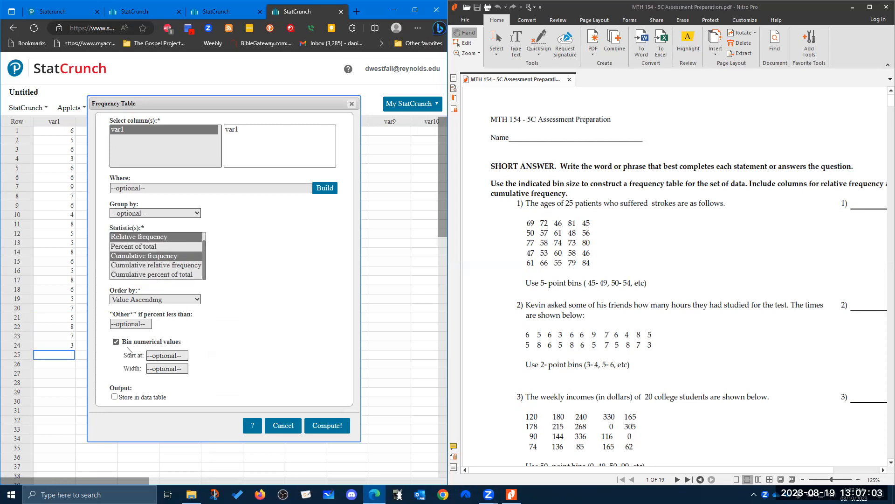
pyautogui.click(166, 356)
pyautogui.write('3')
pyautogui.click(175, 369)
pyautogui.write('2')
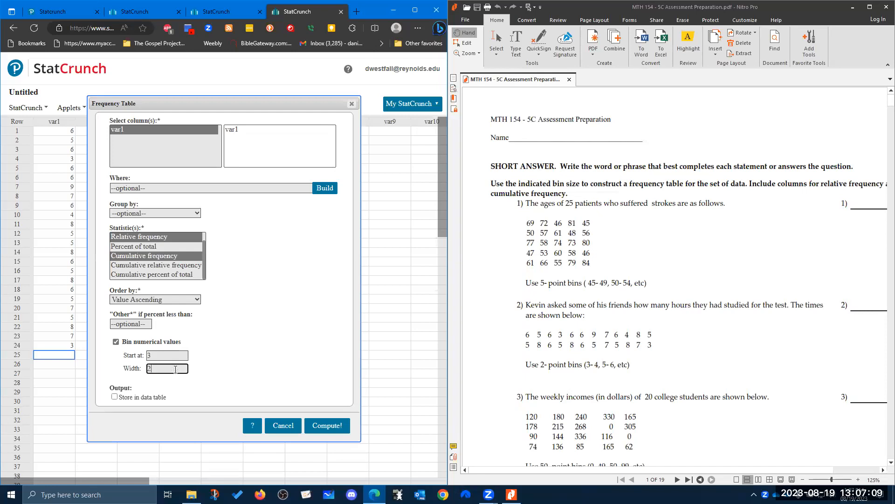
pyautogui.click(151, 397)
pyautogui.click(328, 426)
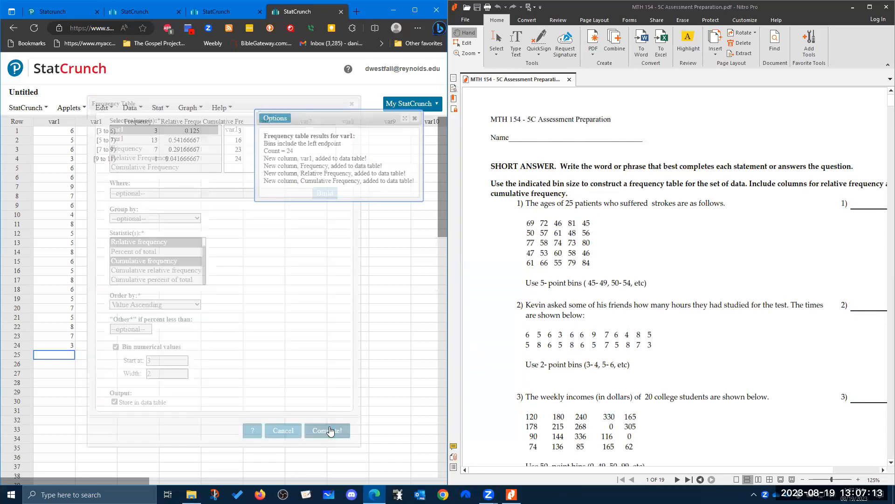
pyautogui.click(416, 119)
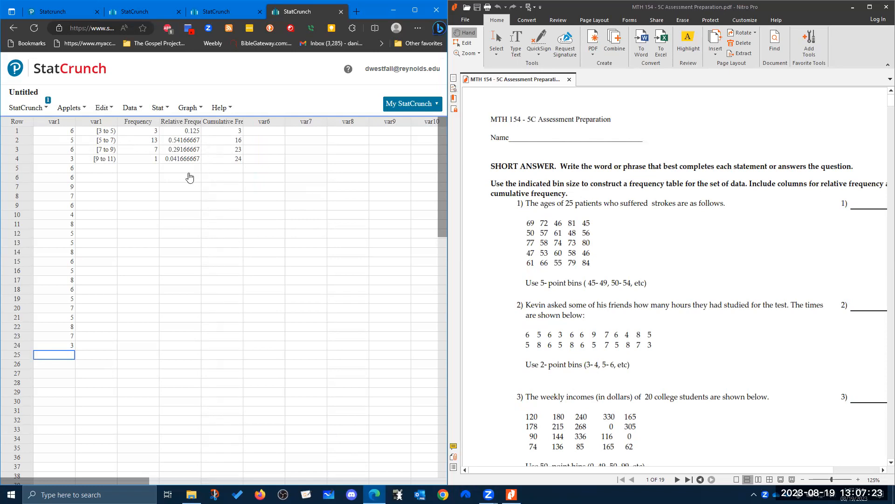
# Open a new data table and enter weekly incomes 120, 180, 240, 330 and 165 into rows 1 to 5 of var1.
pyautogui.scroll(-3, 777, 279)
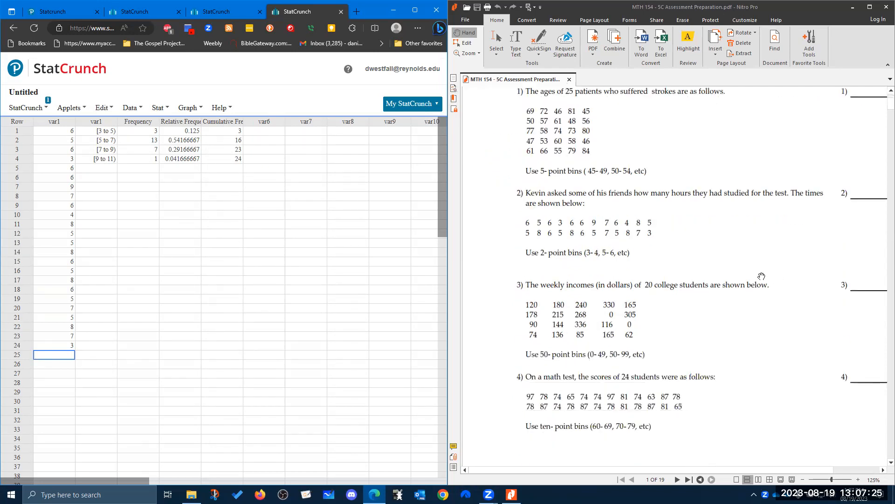
pyautogui.scroll(-3, 755, 274)
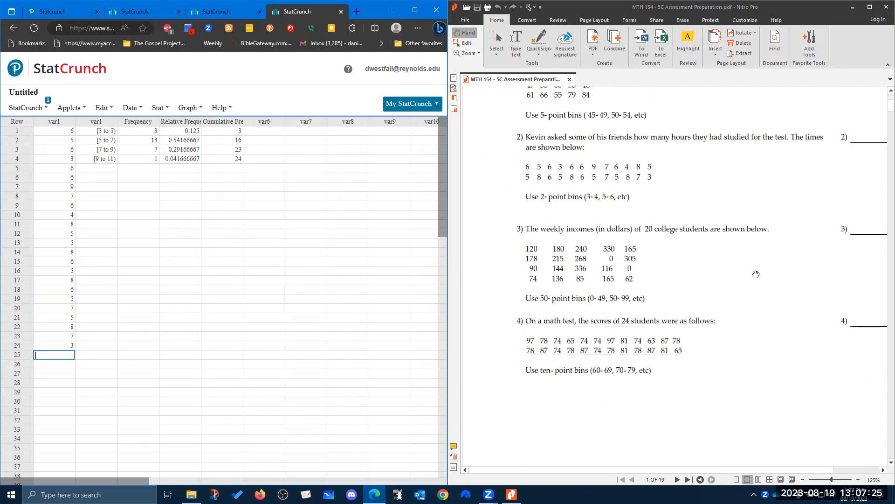
pyautogui.click(25, 109)
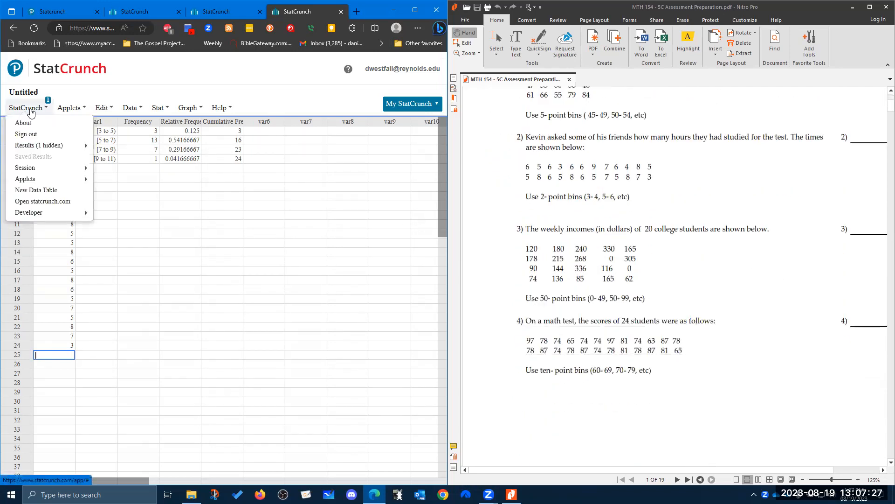
pyautogui.click(37, 189)
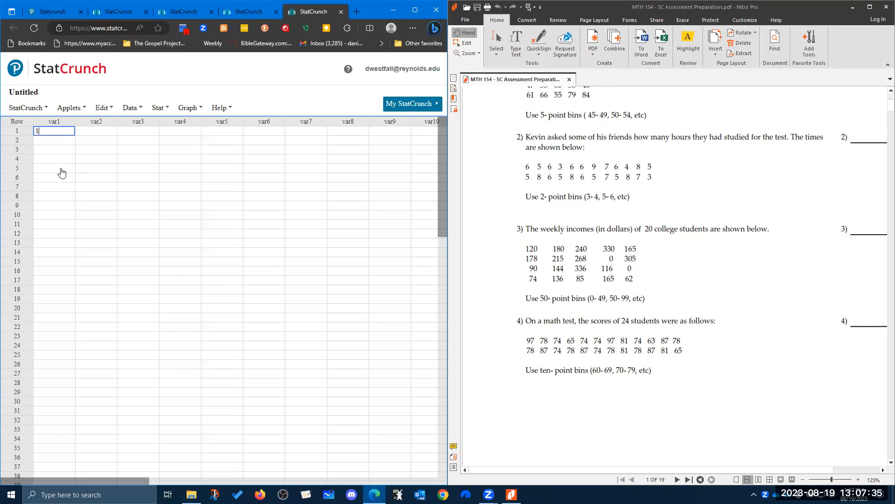
pyautogui.press('Return')
pyautogui.write('180')
pyautogui.press('Return')
pyautogui.write('240')
pyautogui.press('Return')
pyautogui.write('330')
pyautogui.press('Return')
pyautogui.write('165')
pyautogui.press('Return')
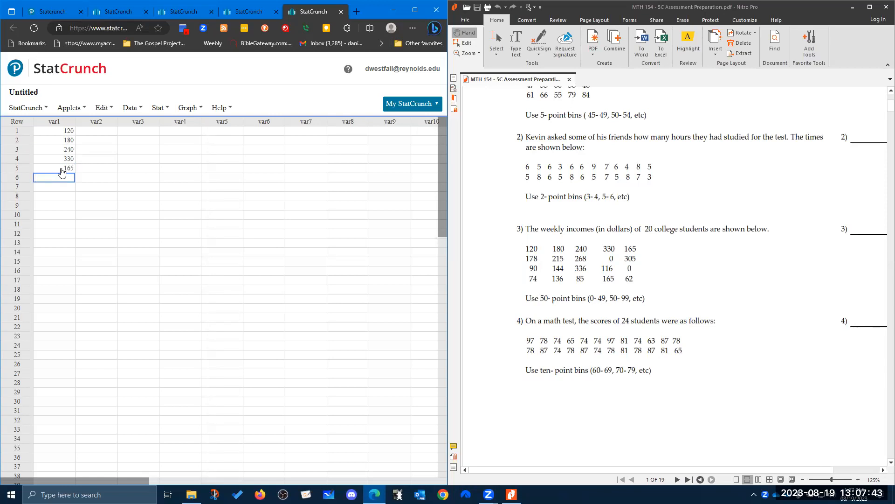
# Enter the next weekly incomes, 178, 215, 268, 0 and 305, into rows 6 to 10 of var1.
pyautogui.write('178')
pyautogui.press('Return')
pyautogui.write('215')
pyautogui.press('Return')
pyautogui.write('268')
pyautogui.press('Return')
pyautogui.write('0')
pyautogui.press('Return')
pyautogui.write('305')
pyautogui.press('Return')
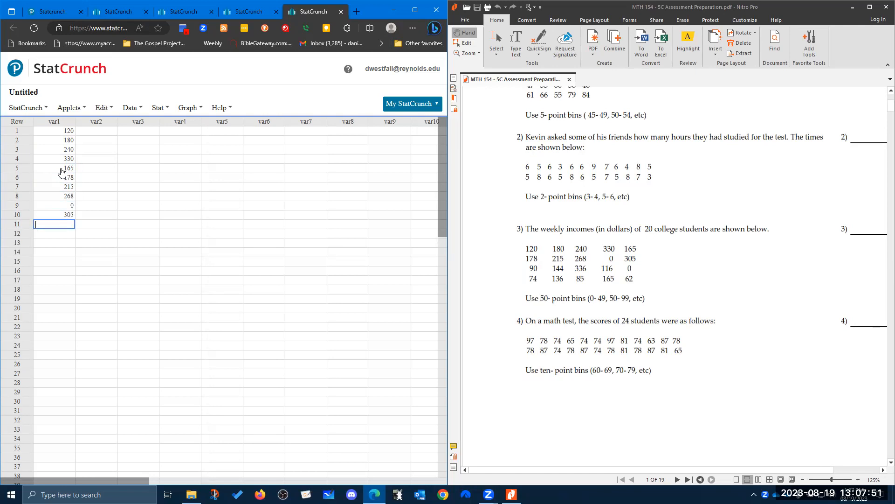
# Enter the weekly incomes 90, 144, 336, 116 and 0 into rows 11 to 15 of var1.
pyautogui.write('90')
pyautogui.press('Return')
pyautogui.write('144')
pyautogui.press('Return')
pyautogui.write('336')
pyautogui.press('Return')
pyautogui.write('1')
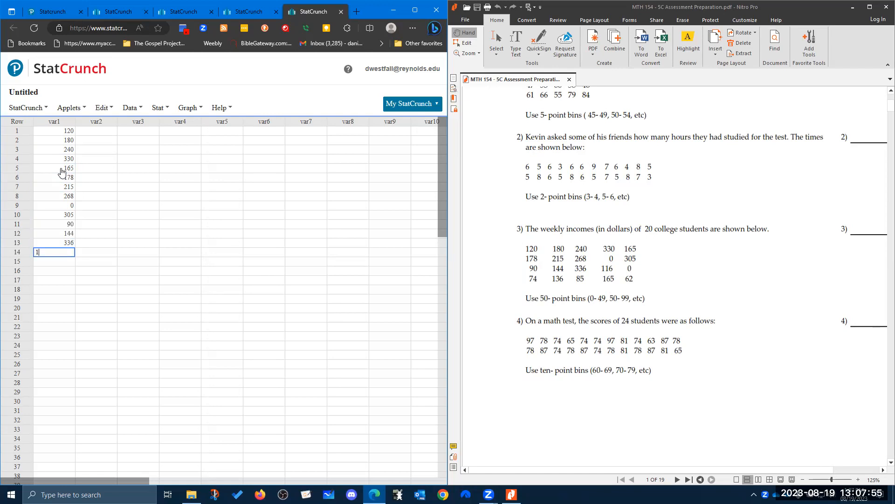
pyautogui.write('16')
pyautogui.press('Return')
pyautogui.write('0')
pyautogui.press('Return')
# Enter the last weekly incomes, 74, 136, 85, 165 and 62, into rows 16 to 20 of var1.
pyautogui.write('74')
pyautogui.press('Return')
pyautogui.write('136')
pyautogui.press('Return')
pyautogui.write('85')
pyautogui.press('Return')
pyautogui.write('165')
pyautogui.press('Return')
pyautogui.press('Return')
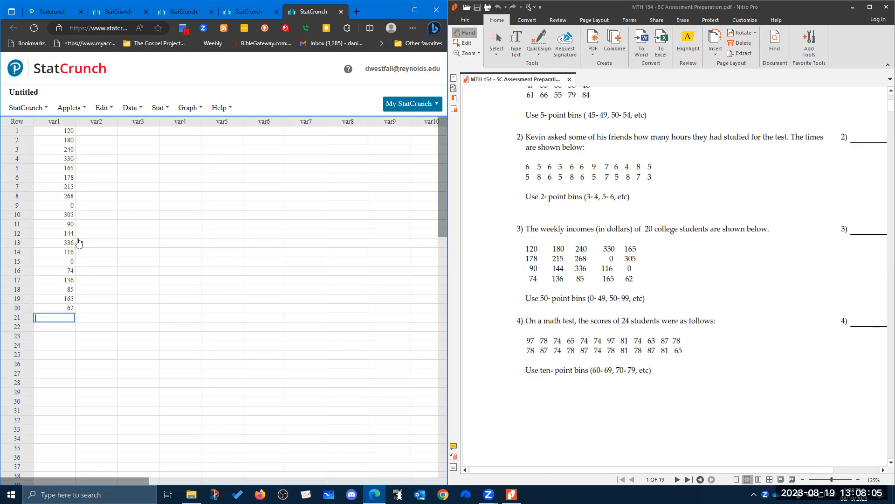
# Set up a frequency table for the incomes in var1 with frequency, relative frequency and cumulative frequency.
pyautogui.click(167, 109)
pyautogui.moveTo(174, 145)
pyautogui.click(259, 150)
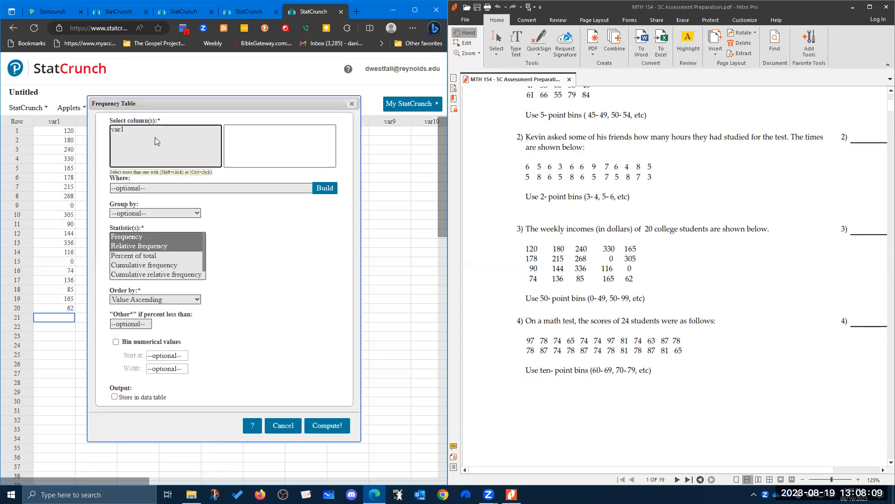
pyautogui.click(143, 132)
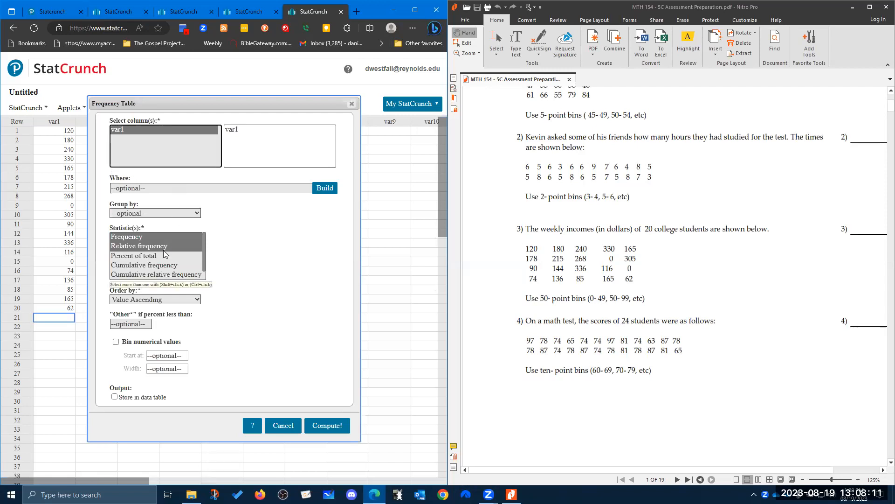
pyautogui.keyDown('ctrl'); pyautogui.click(156, 237); pyautogui.keyUp('ctrl')
pyautogui.keyDown('ctrl'); pyautogui.click(157, 239); pyautogui.keyUp('ctrl')
pyautogui.keyDown('ctrl'); pyautogui.click(154, 265); pyautogui.keyUp('ctrl')
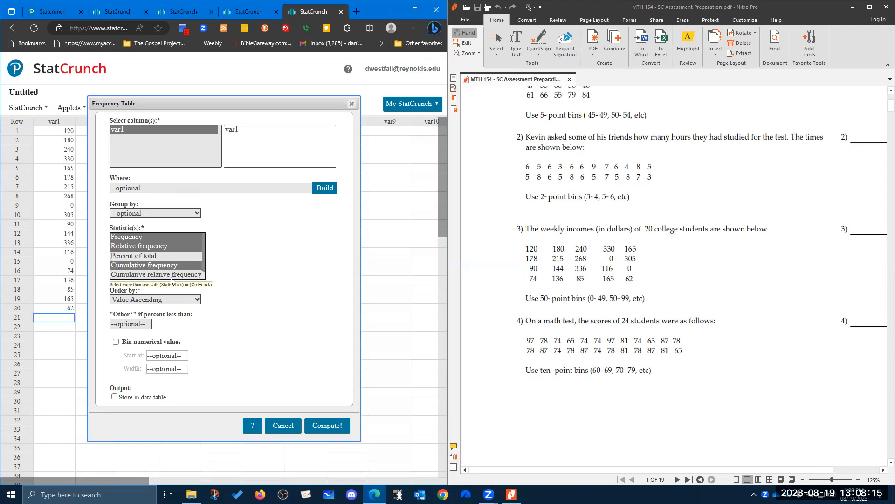
# Bin the incomes starting at 0 with width 50, compute the table into the data table and close the results.
pyautogui.click(161, 343)
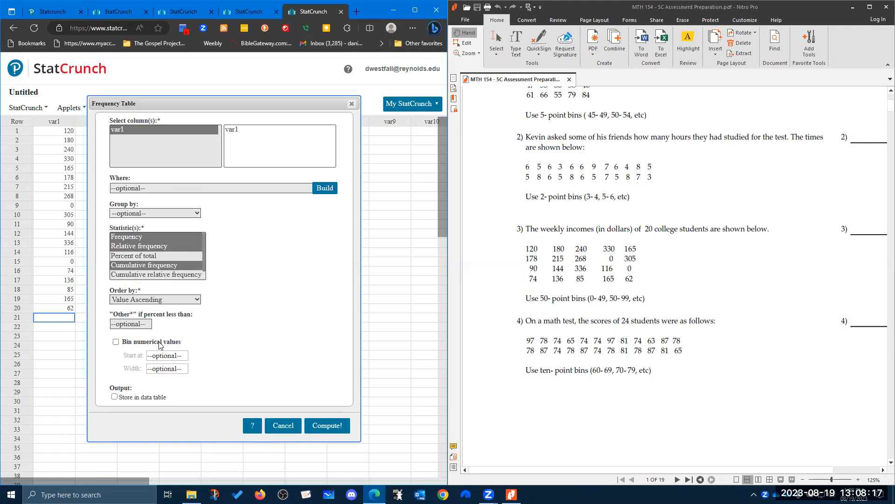
pyautogui.click(165, 354)
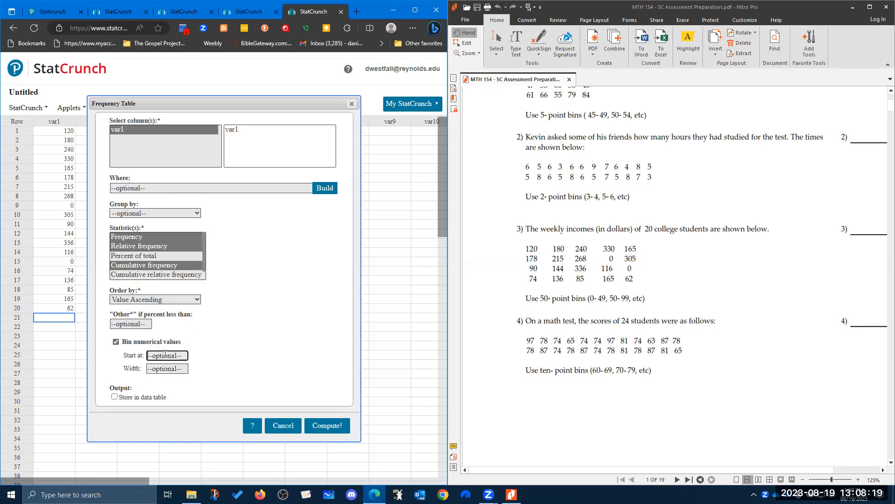
pyautogui.write('0')
pyautogui.click(169, 368)
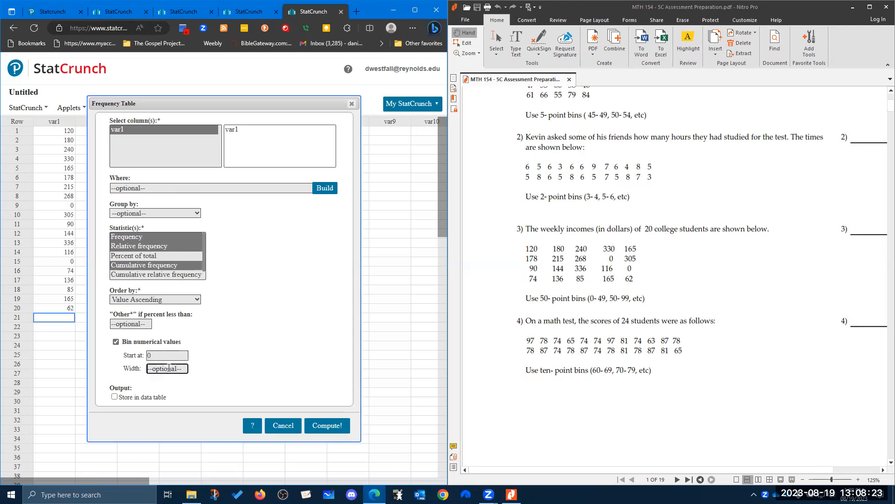
pyautogui.write('50')
pyautogui.click(138, 398)
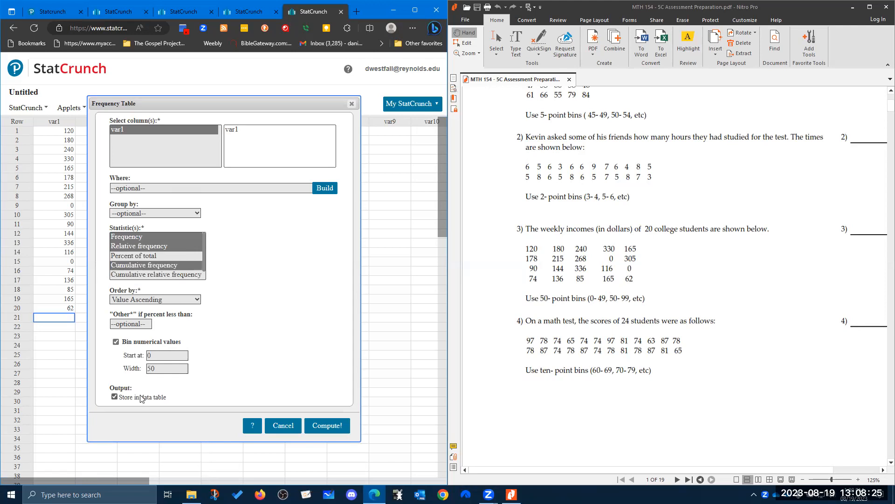
pyautogui.click(320, 425)
pyautogui.click(415, 119)
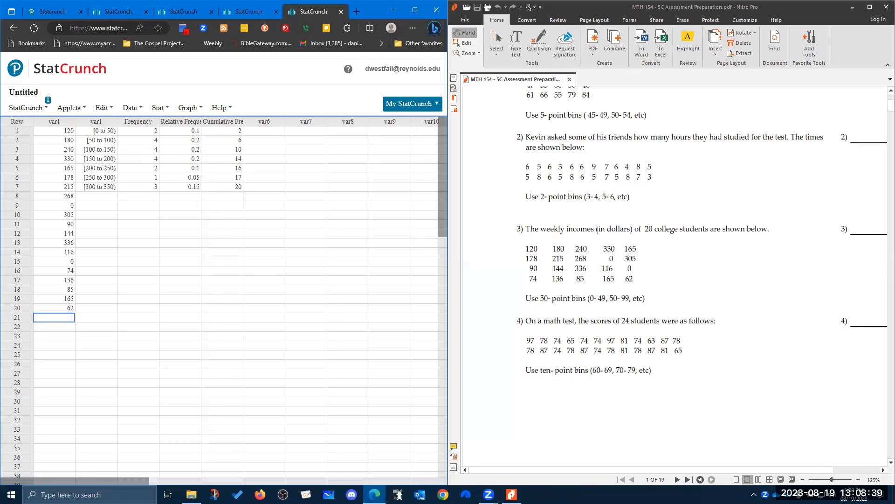
# Open a new data table and enter math scores 97, 78, 74, 65, 74 and 74 into rows 1 to 6 of var1.
pyautogui.click(34, 115)
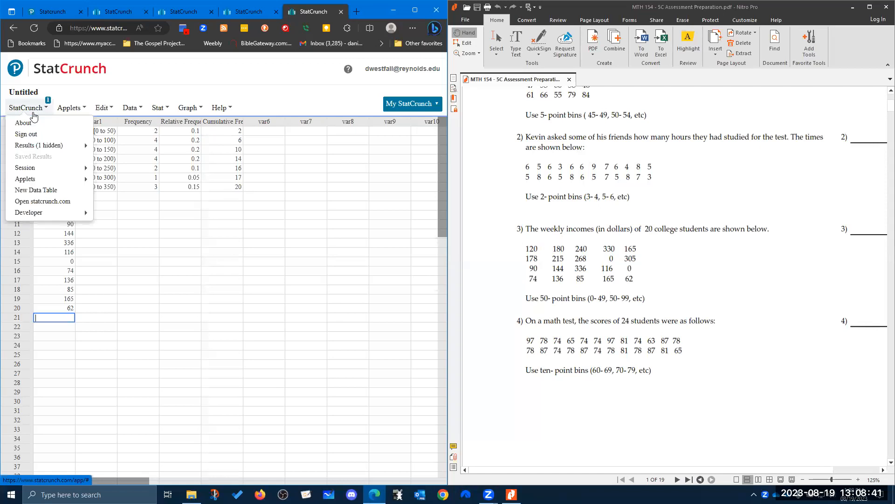
pyautogui.moveTo(37, 172)
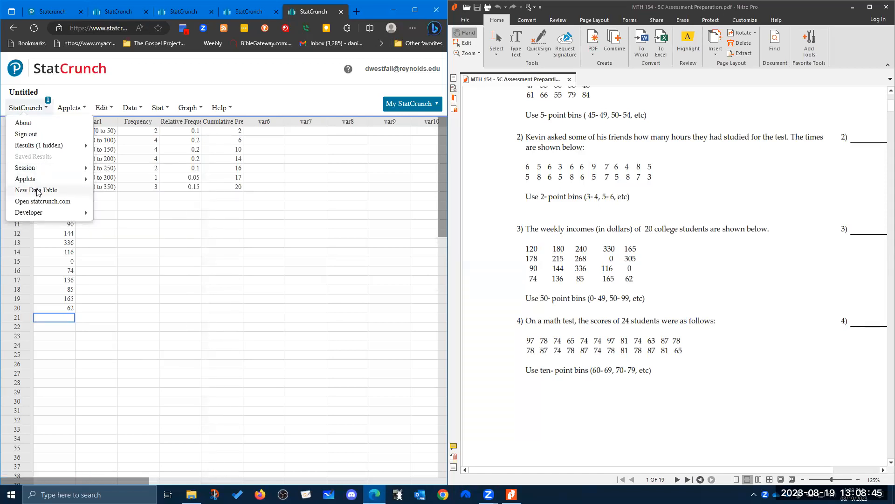
pyautogui.click(37, 191)
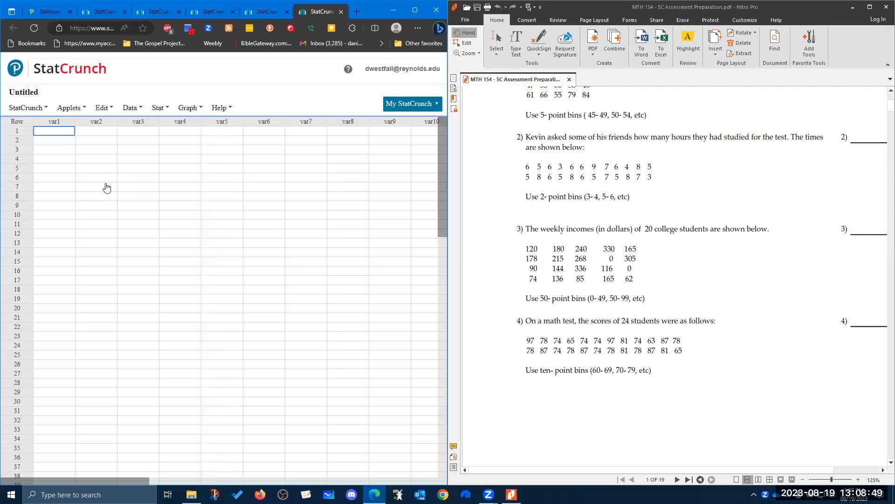
pyautogui.write('97')
pyautogui.press('Return')
pyautogui.write('78')
pyautogui.press('Return')
pyautogui.write('74')
pyautogui.press('Return')
pyautogui.press('Return')
pyautogui.write('74')
pyautogui.press('Return')
pyautogui.write('74')
pyautogui.press('Return')
# Enter the next math scores, 97, 81, 74, 63, 87 and 78, into rows 7 to 12 of var1.
pyautogui.write('97')
pyautogui.press('Return')
pyautogui.write('81')
pyautogui.press('Return')
pyautogui.write('74')
pyautogui.press('Return')
pyautogui.write('63')
pyautogui.press('Return')
pyautogui.write('8')
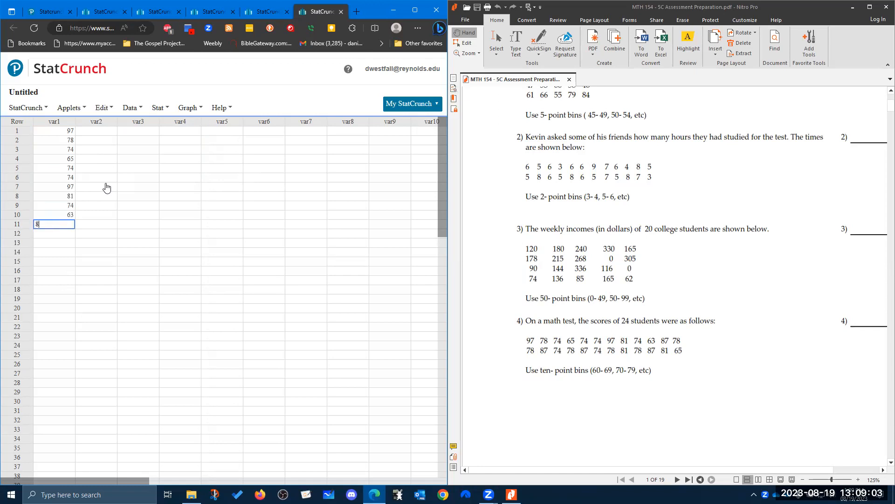
pyautogui.write('7')
pyautogui.press('Return')
pyautogui.write('78')
pyautogui.press('Return')
# Enter the math scores 78, 87, 74, 78, 87 and 74 into rows 13 to 18 of var1.
pyautogui.write('78')
pyautogui.press('Return')
pyautogui.write('87')
pyautogui.press('Return')
pyautogui.write('74')
pyautogui.press('Return')
pyautogui.write('78')
pyautogui.press('Return')
pyautogui.write('87')
pyautogui.press('Return')
pyautogui.write('74')
pyautogui.press('Return')
# Enter the last math scores, 78, 81, 78, 87, 81 and 65, into rows 19 to 24 of var1.
pyautogui.write('78')
pyautogui.press('Return')
pyautogui.write('81')
pyautogui.press('Return')
pyautogui.write('78')
pyautogui.press('Return')
pyautogui.write('87')
pyautogui.press('Return')
pyautogui.write('81')
pyautogui.press('Return')
pyautogui.write('65')
pyautogui.press('Return')
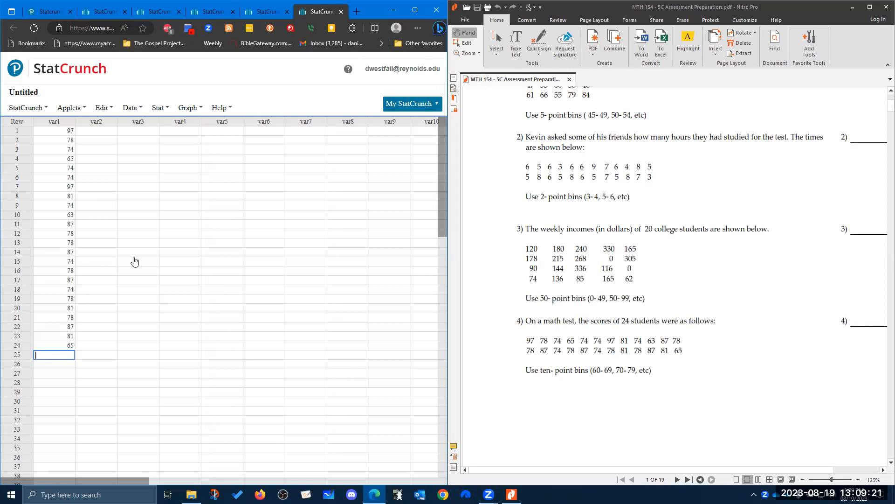
# Set up a frequency table for the math scores in var1 with frequency, relative frequency and cumulative frequency.
pyautogui.click(134, 110)
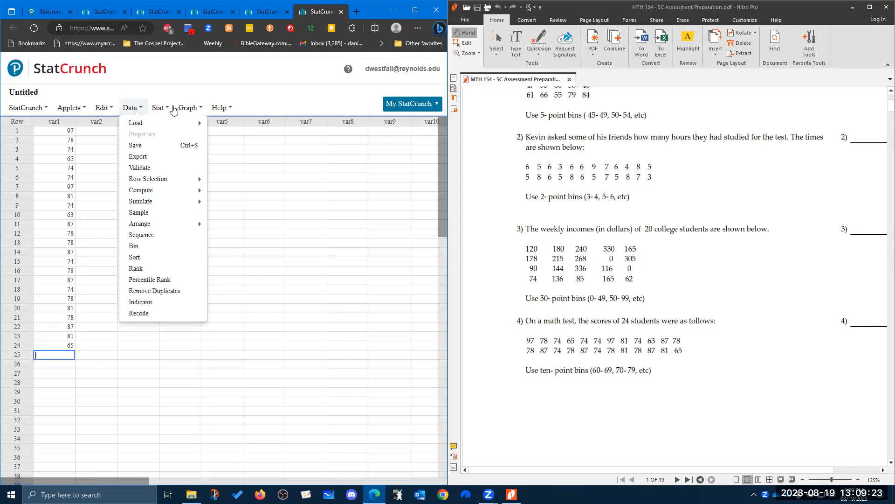
pyautogui.click(161, 109)
pyautogui.moveTo(168, 146)
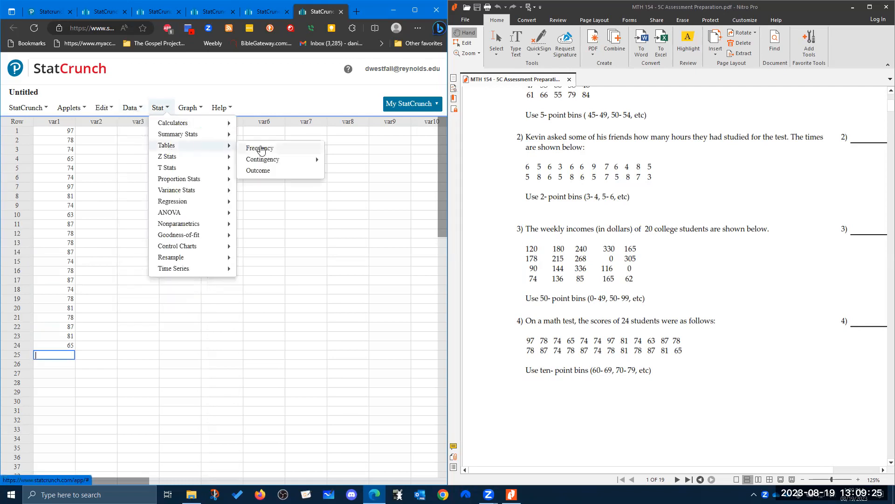
pyautogui.click(260, 148)
pyautogui.click(126, 131)
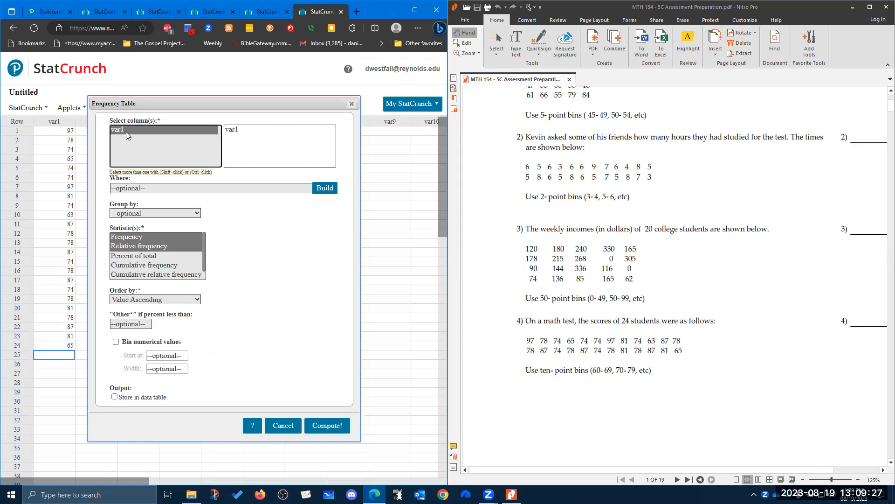
pyautogui.keyDown('ctrl'); pyautogui.click(153, 267); pyautogui.keyUp('ctrl')
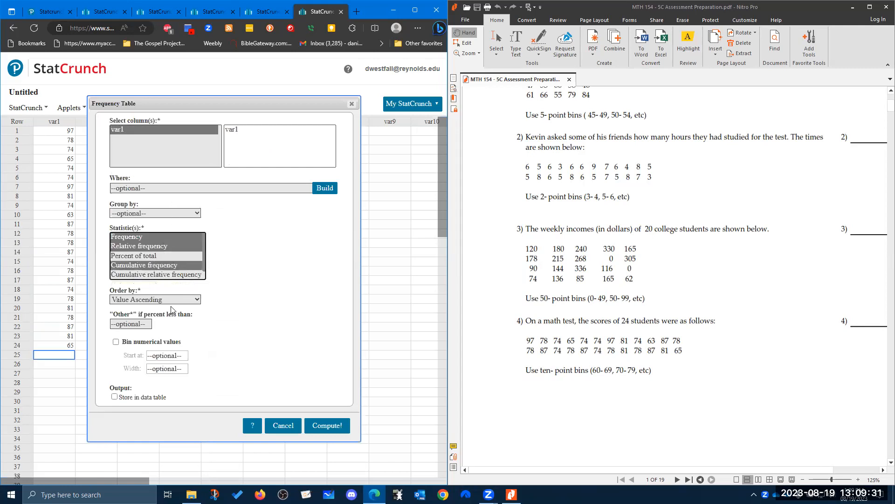
# Bin the math scores starting at 60 with width 10, compute the table into the data table and close the results.
pyautogui.click(144, 342)
pyautogui.click(165, 358)
pyautogui.write('60')
pyautogui.click(169, 367)
pyautogui.write('10')
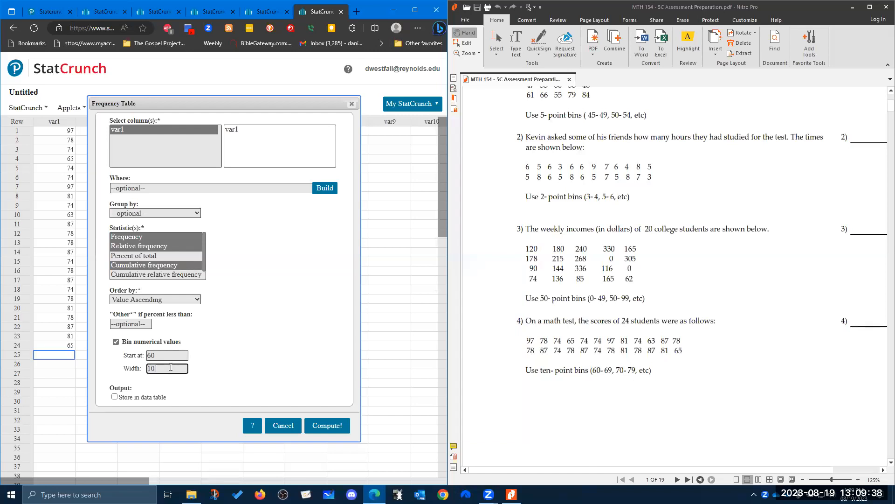
pyautogui.click(114, 396)
pyautogui.click(324, 427)
pyautogui.click(415, 120)
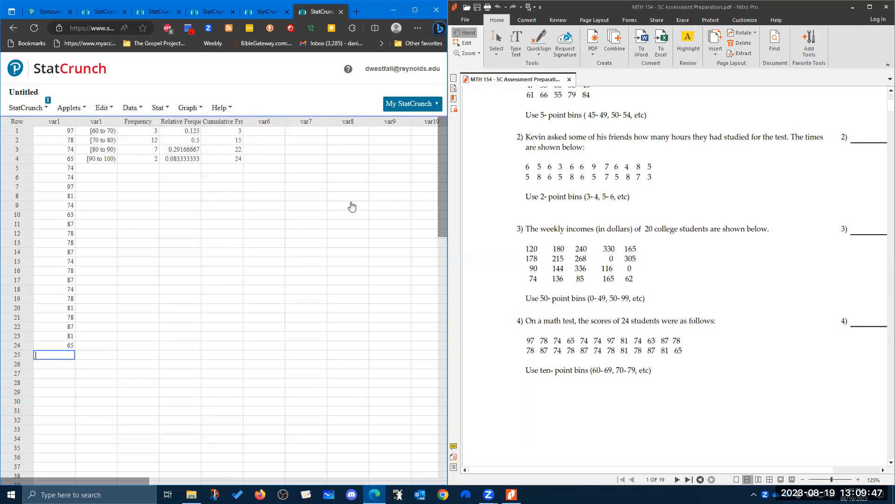